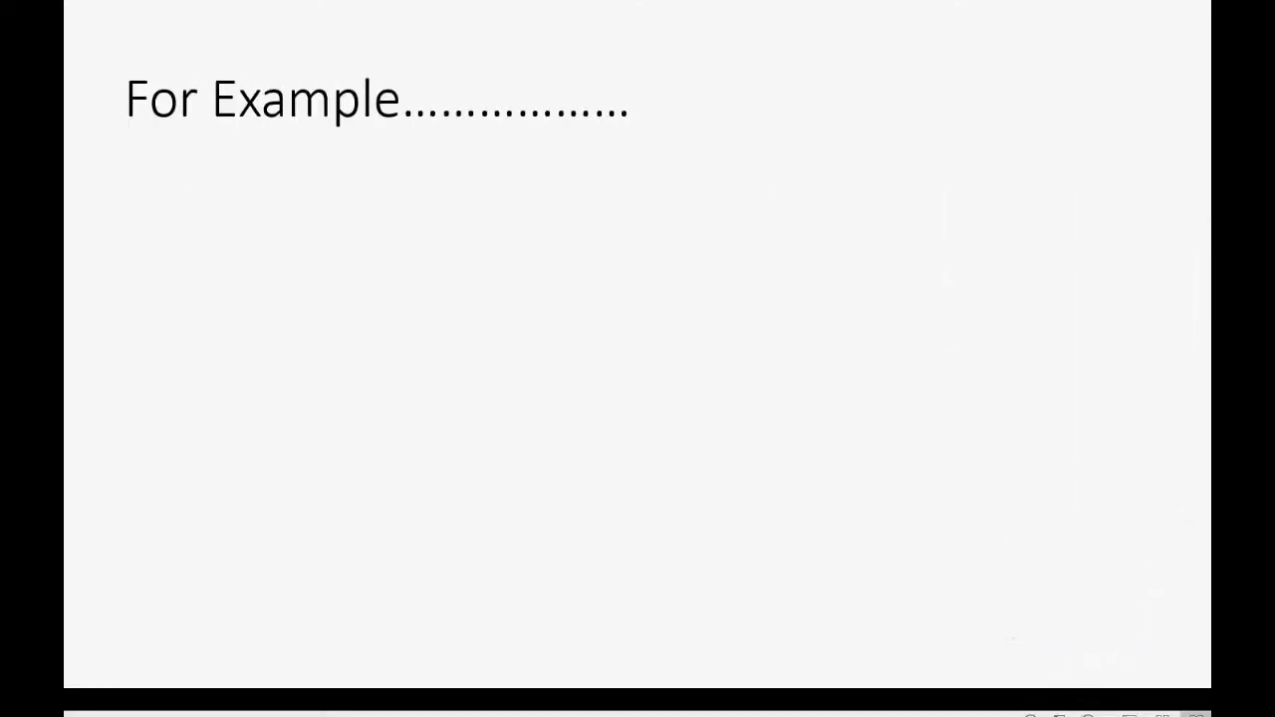
- Reveal the $80 petty-cash U.P.S. delivery and scanned picture-file receipt examples on the slide
{"action": "key", "text": "Right"}
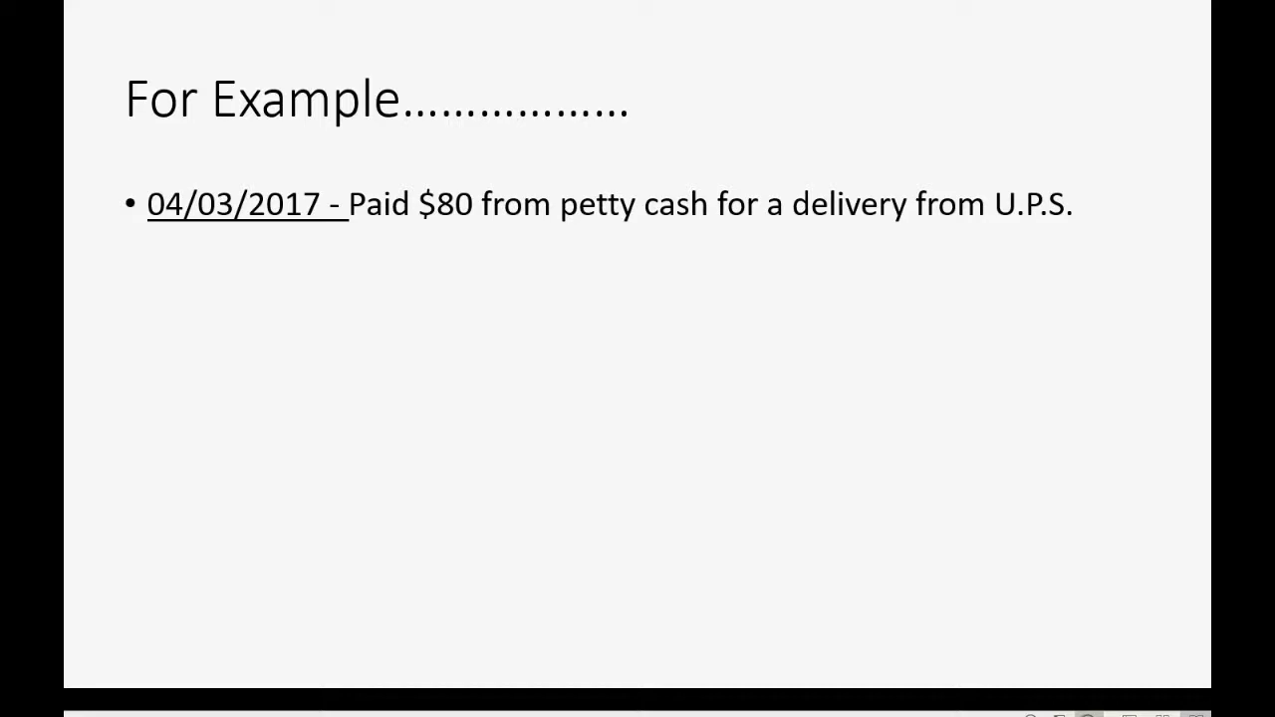
{"action": "key", "text": "Right"}
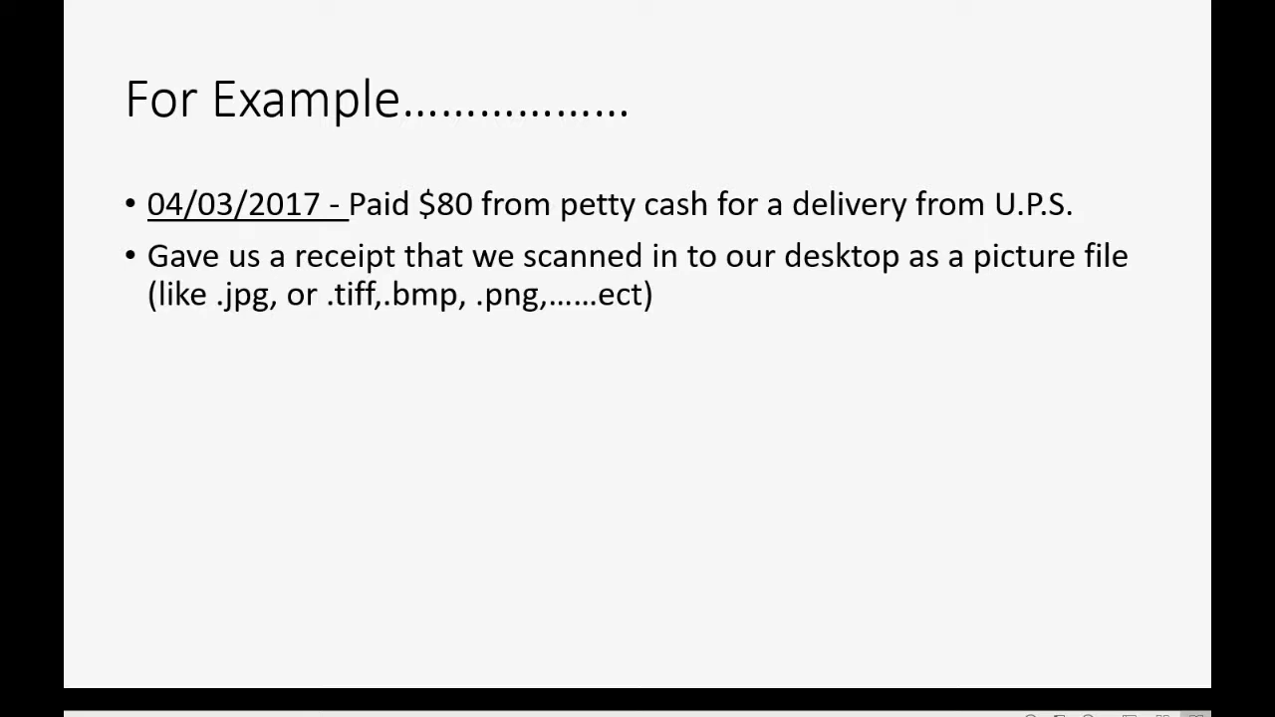
- Switch to QuickBooks in the browser and start a new expense from the Expenses page
{"action": "key", "text": "super"}
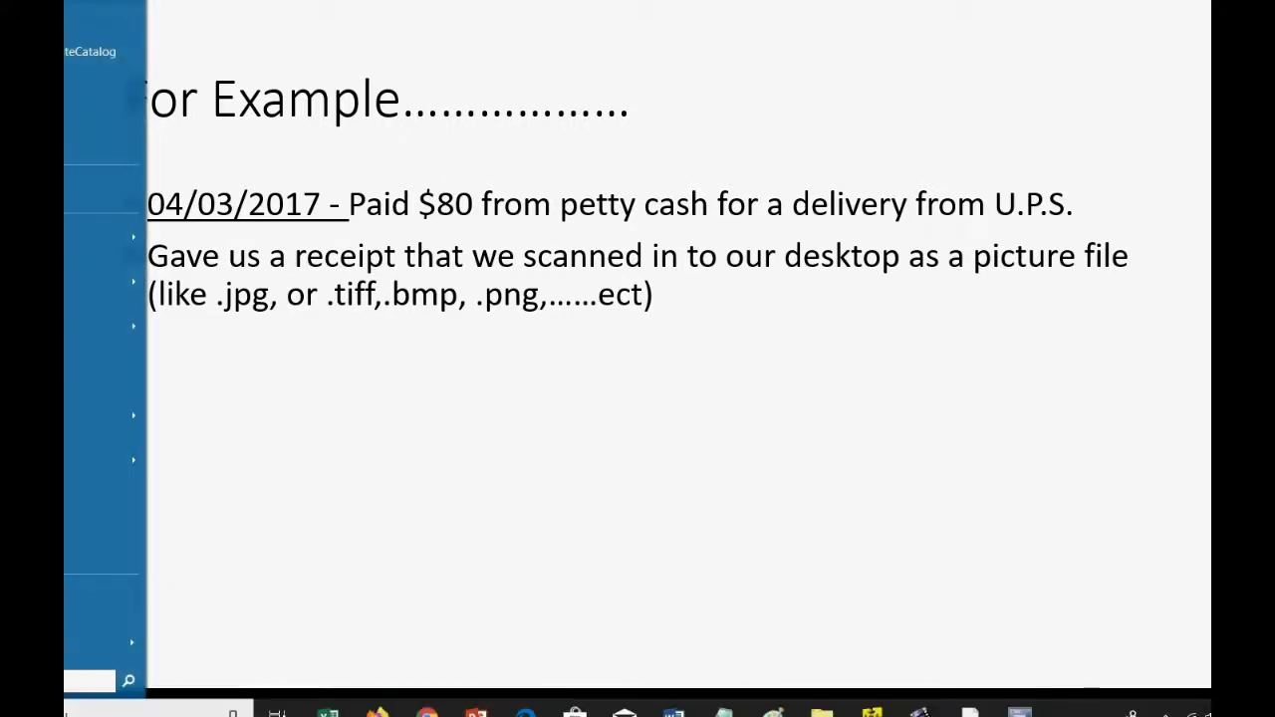
{"action": "left_click", "coordinate": [427, 711]}
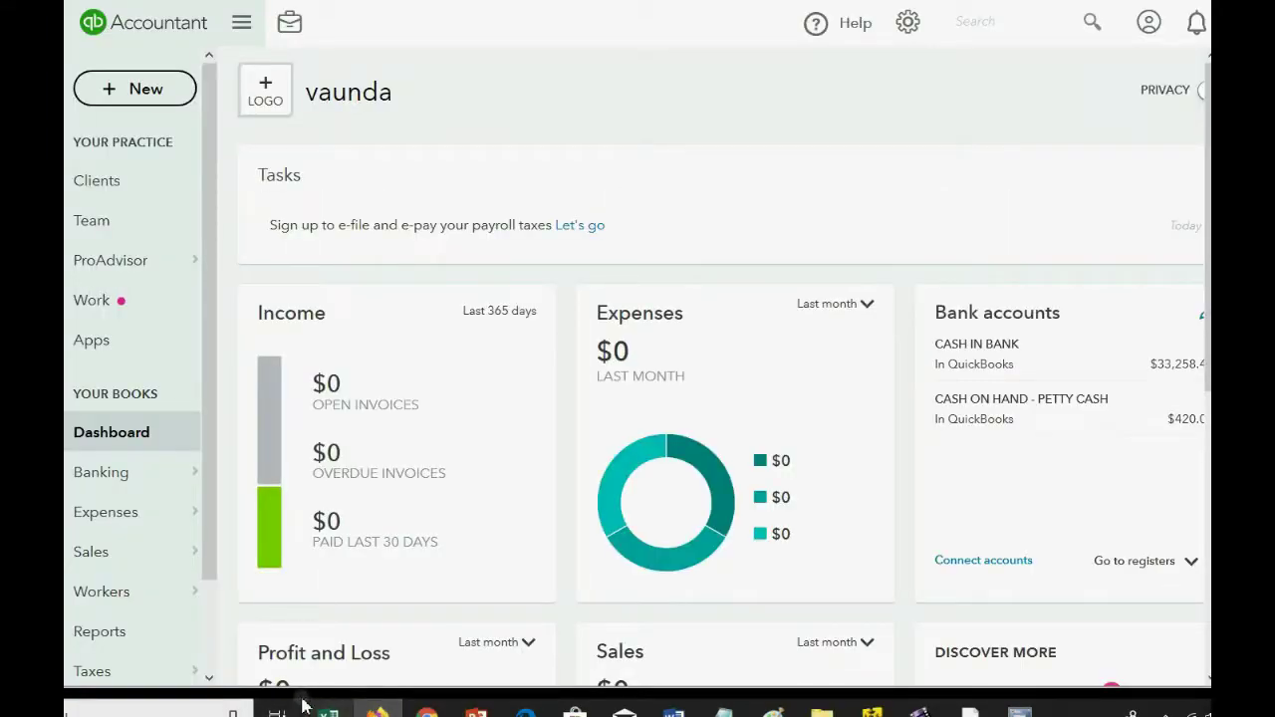
{"action": "left_click", "coordinate": [130, 512]}
{"action": "left_click", "coordinate": [264, 513]}
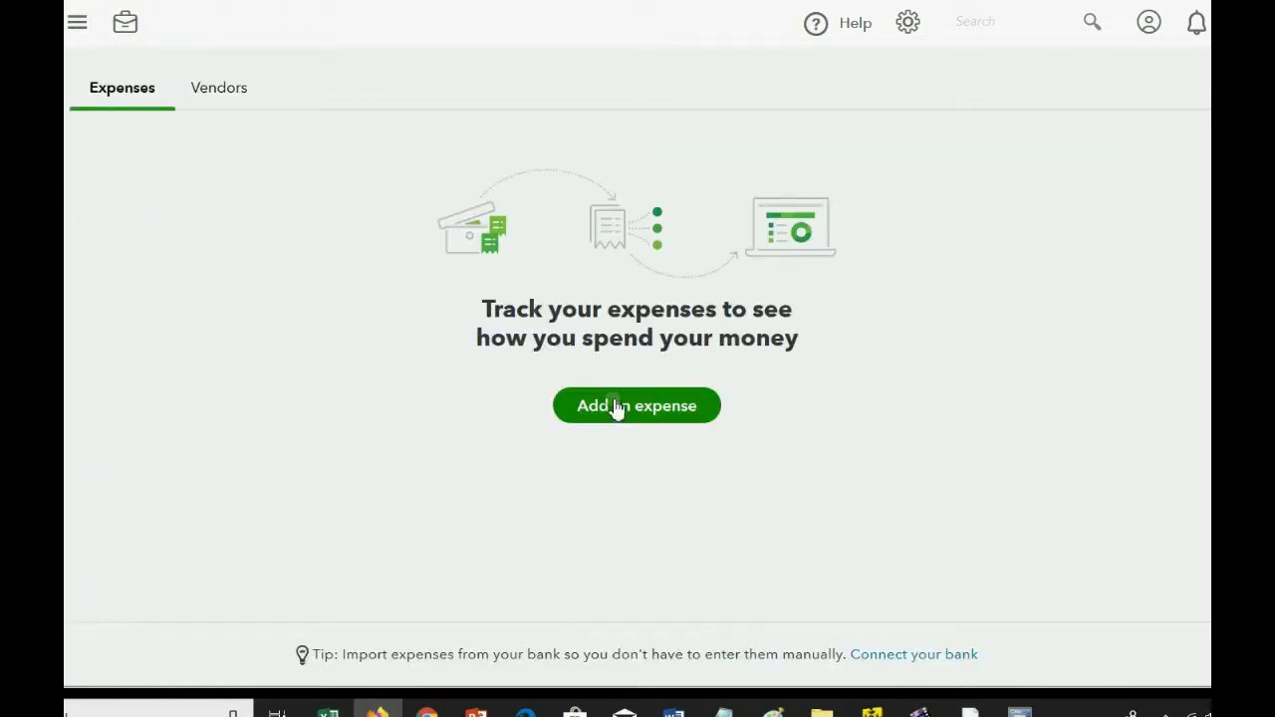
{"action": "left_click", "coordinate": [618, 406]}
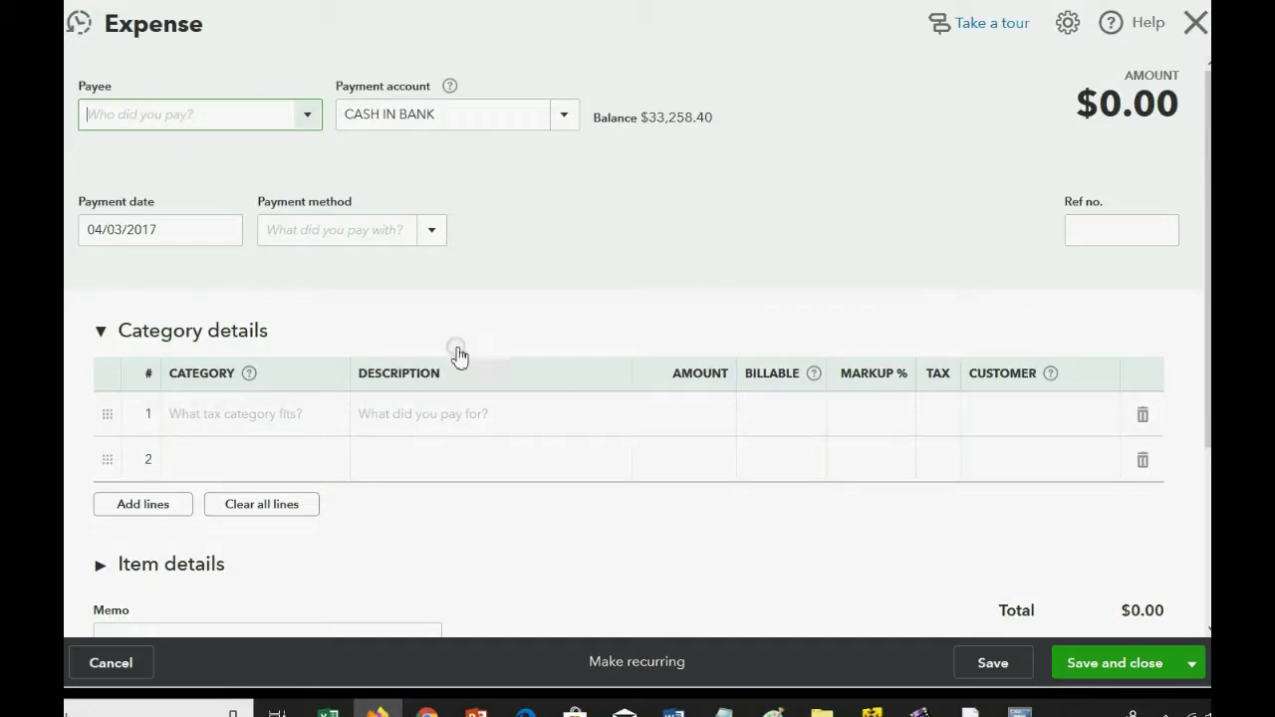
- Set the expense payment date to 04/03/2017 using the calendar
{"action": "left_click", "coordinate": [227, 233]}
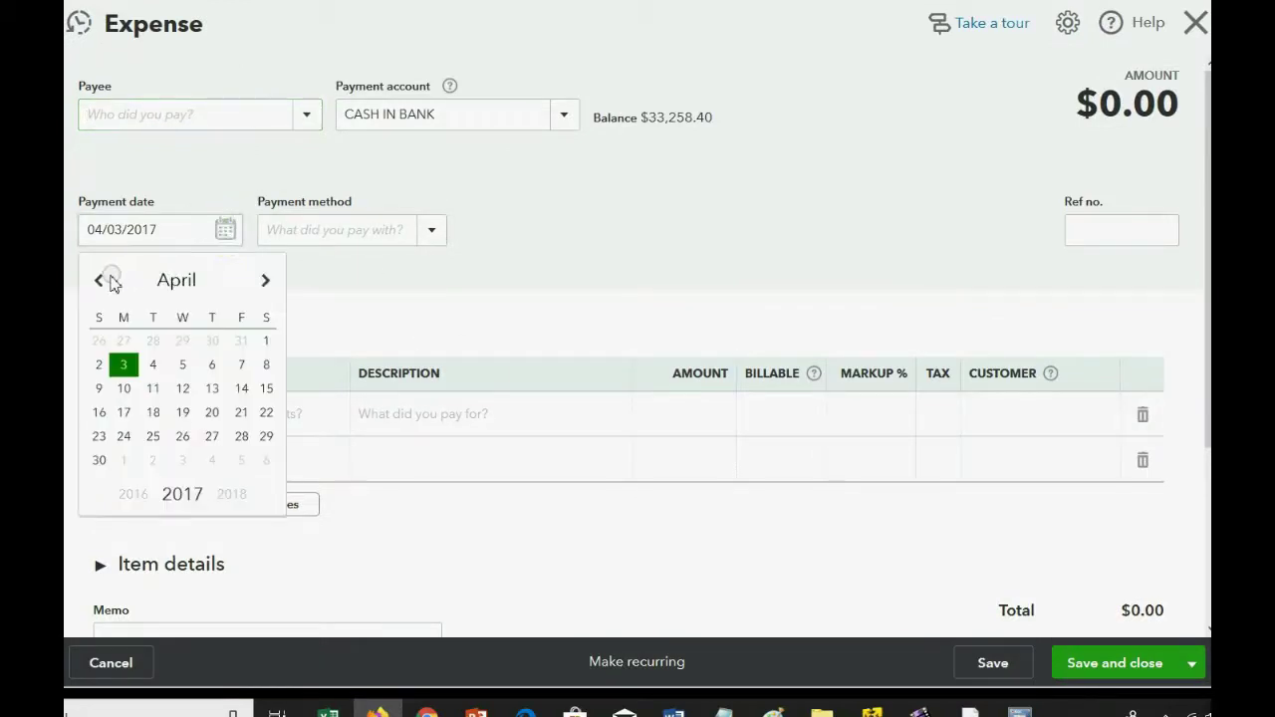
{"action": "left_click", "coordinate": [99, 280]}
{"action": "left_click", "coordinate": [266, 281]}
{"action": "left_click", "coordinate": [128, 362]}
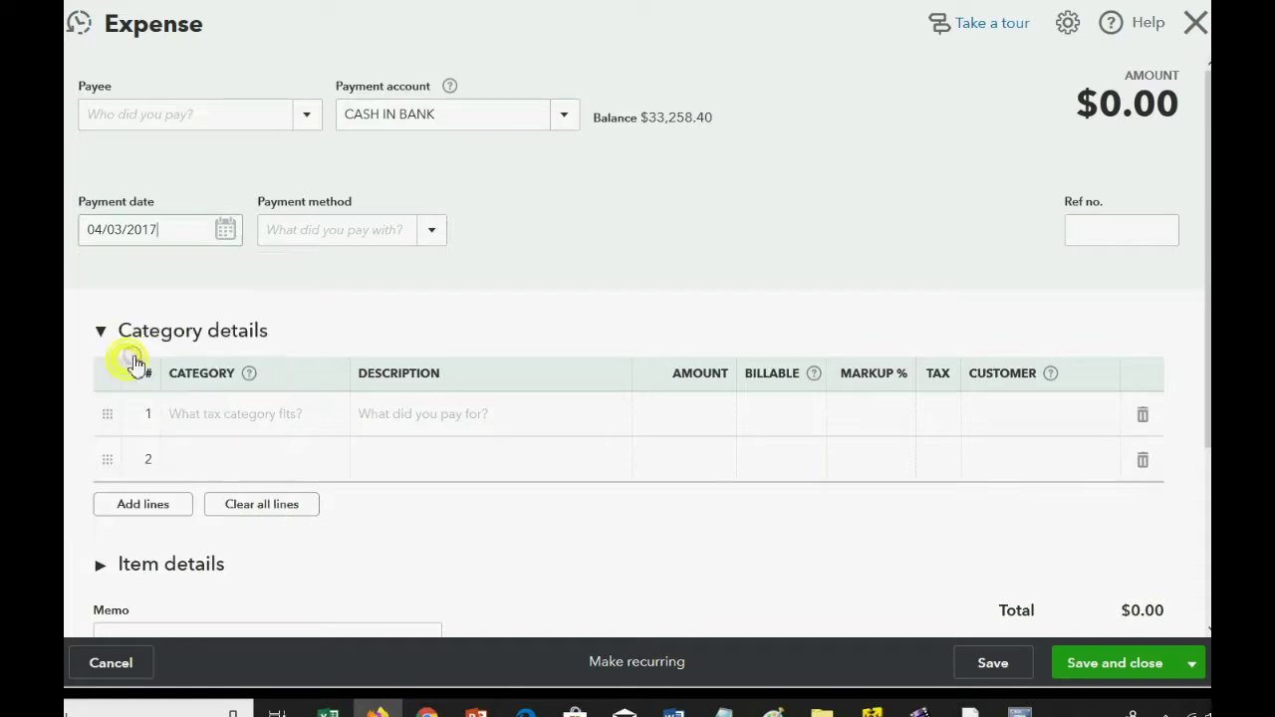
{"action": "left_click", "coordinate": [185, 228]}
{"action": "key", "text": "shift+Left"}
{"action": "left_click", "coordinate": [155, 230]}
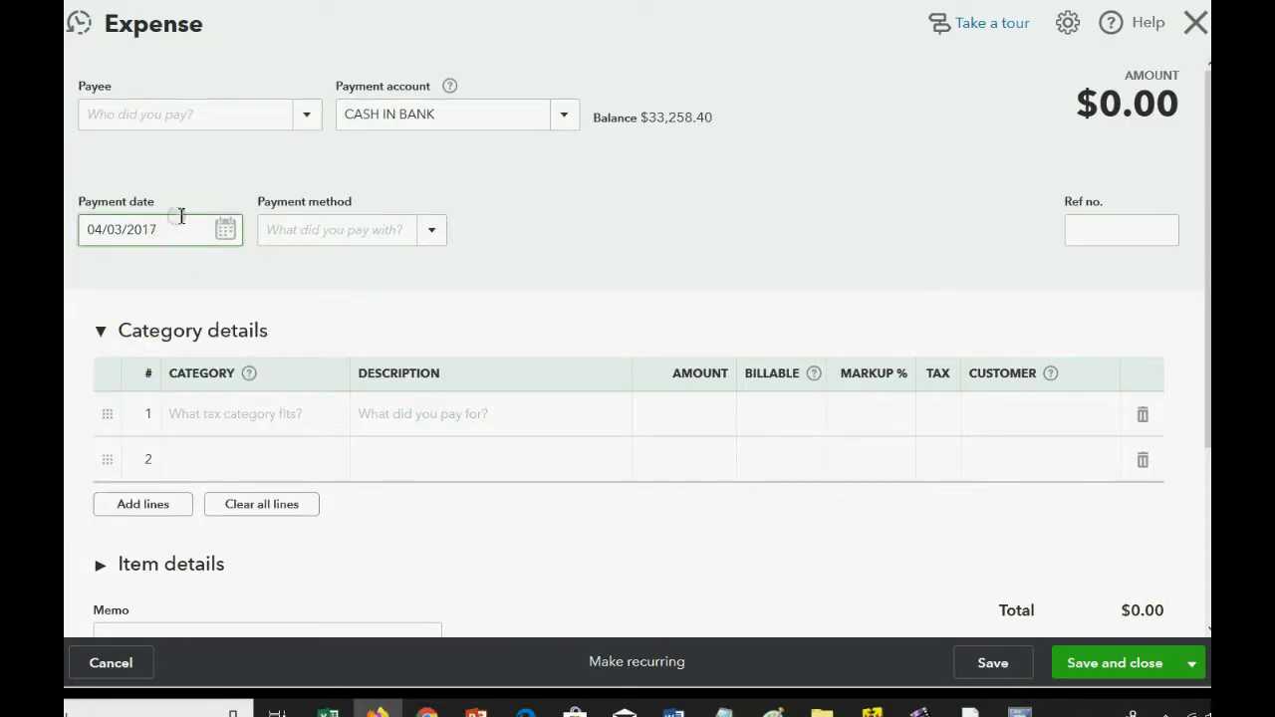
- Make U.P.S the payee and pay from CASH ON HAND - PETTY CASH
{"action": "left_click", "coordinate": [307, 118]}
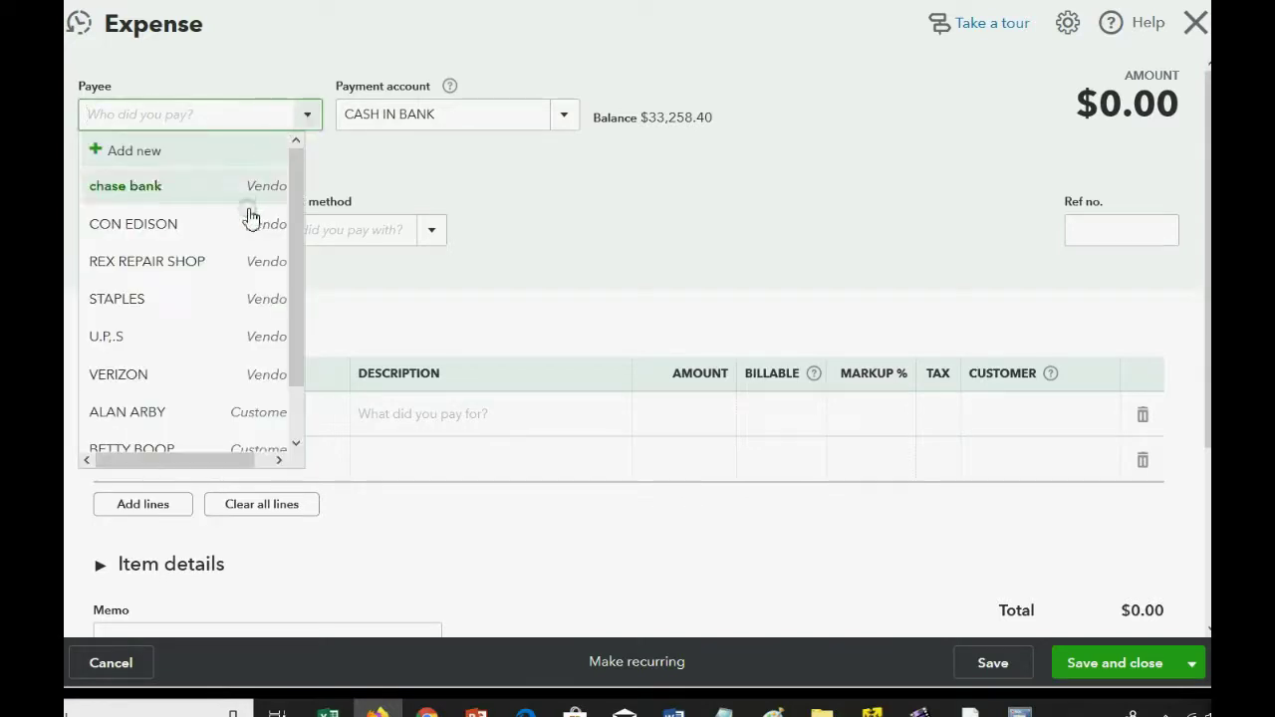
{"action": "left_click", "coordinate": [204, 339]}
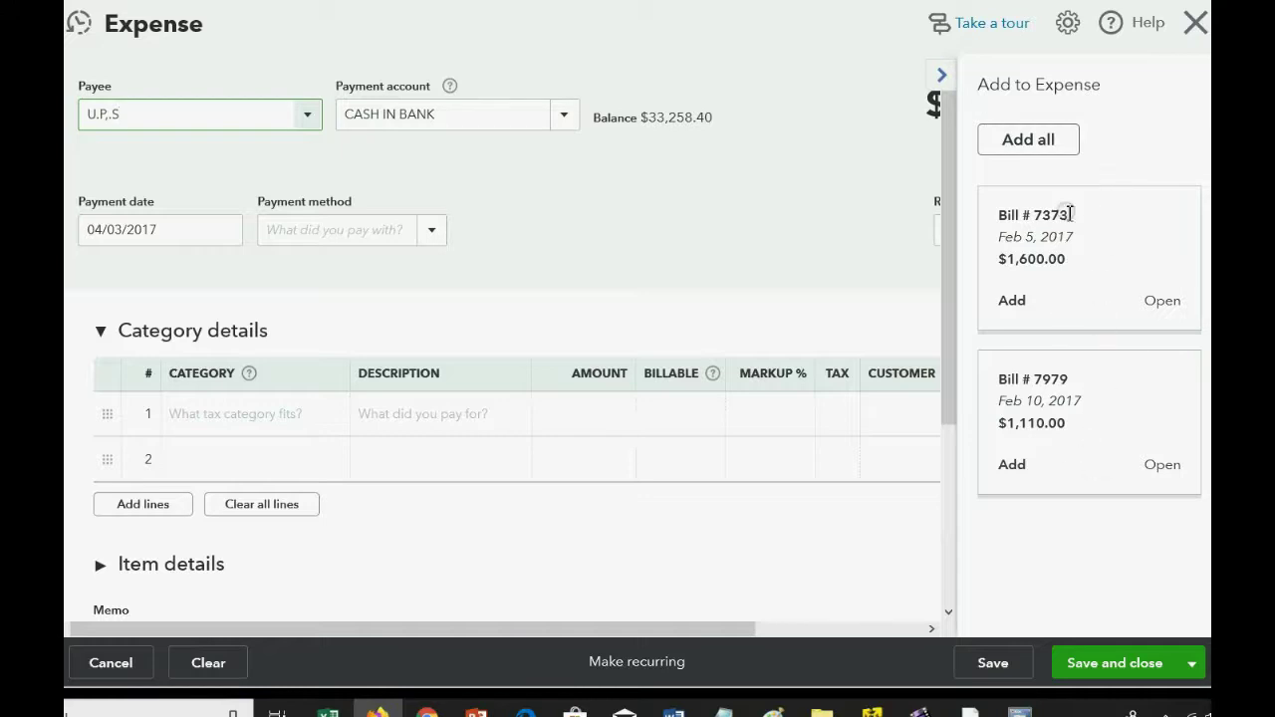
{"action": "left_click", "coordinate": [1106, 139]}
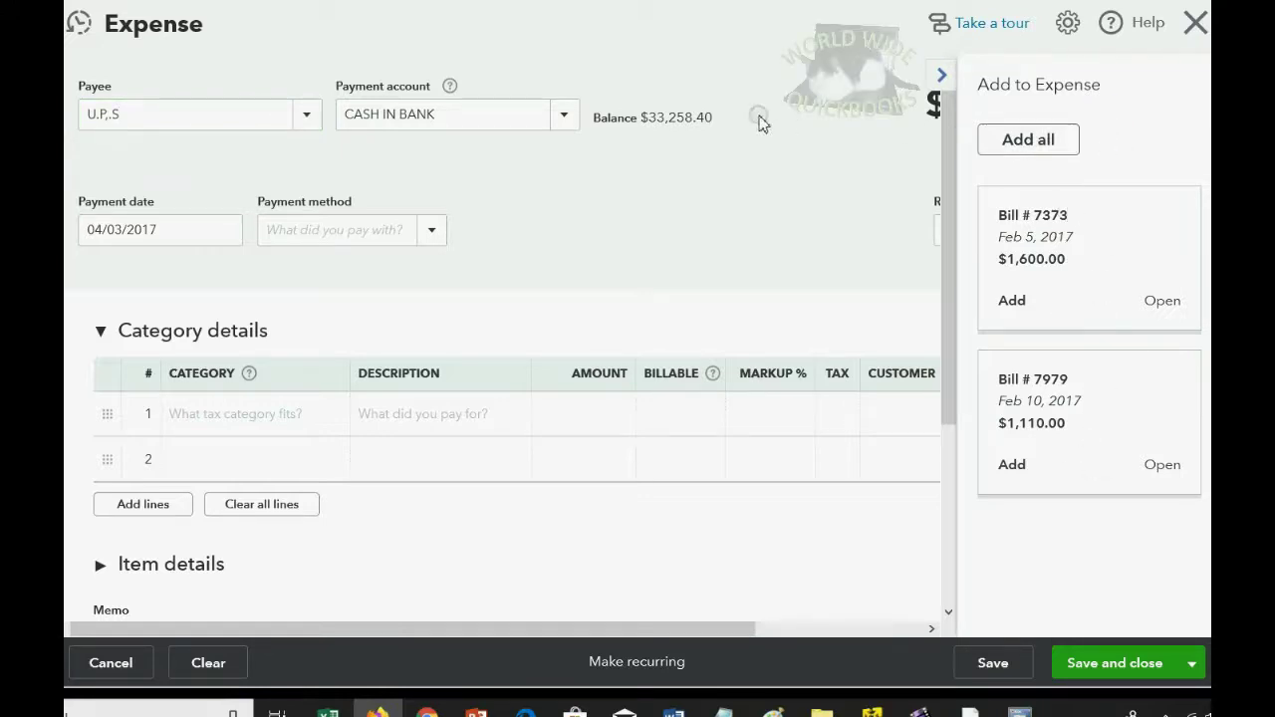
{"action": "left_click", "coordinate": [565, 121]}
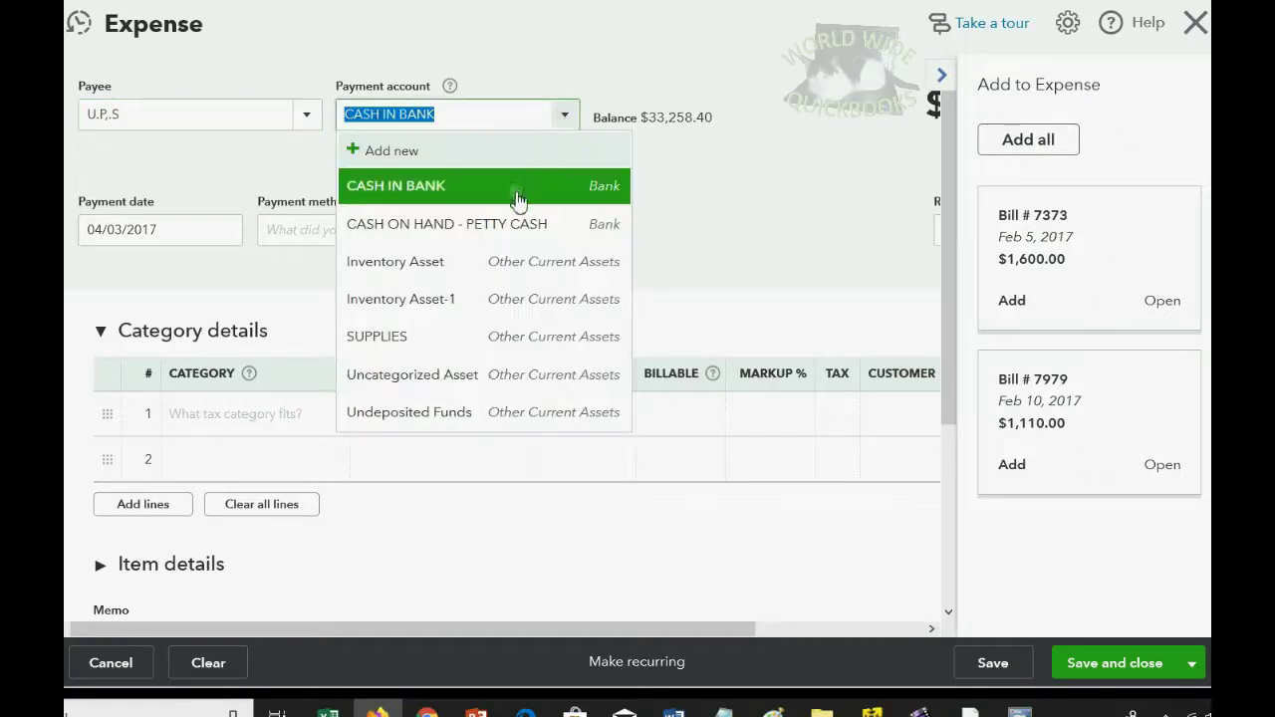
{"action": "left_click", "coordinate": [510, 227]}
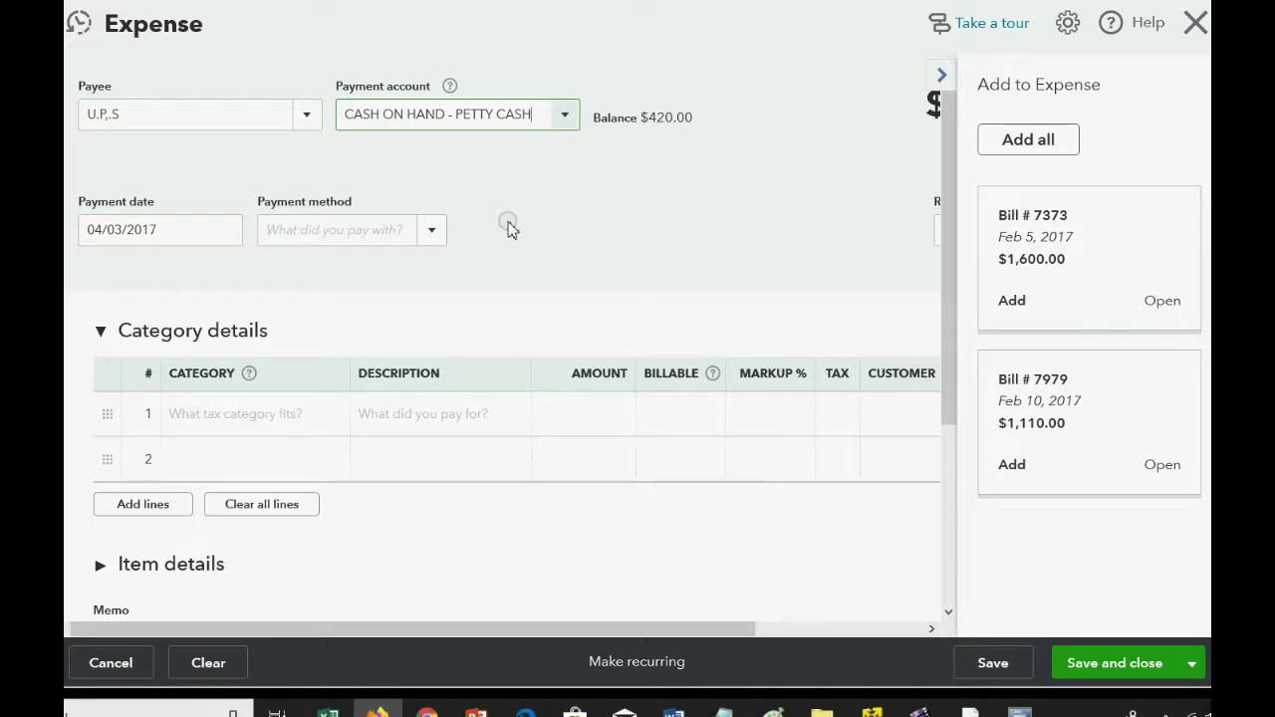
- Categorize line 1 as DELIVERY EXPENSE with an amount of 80.00
{"action": "left_click", "coordinate": [289, 414]}
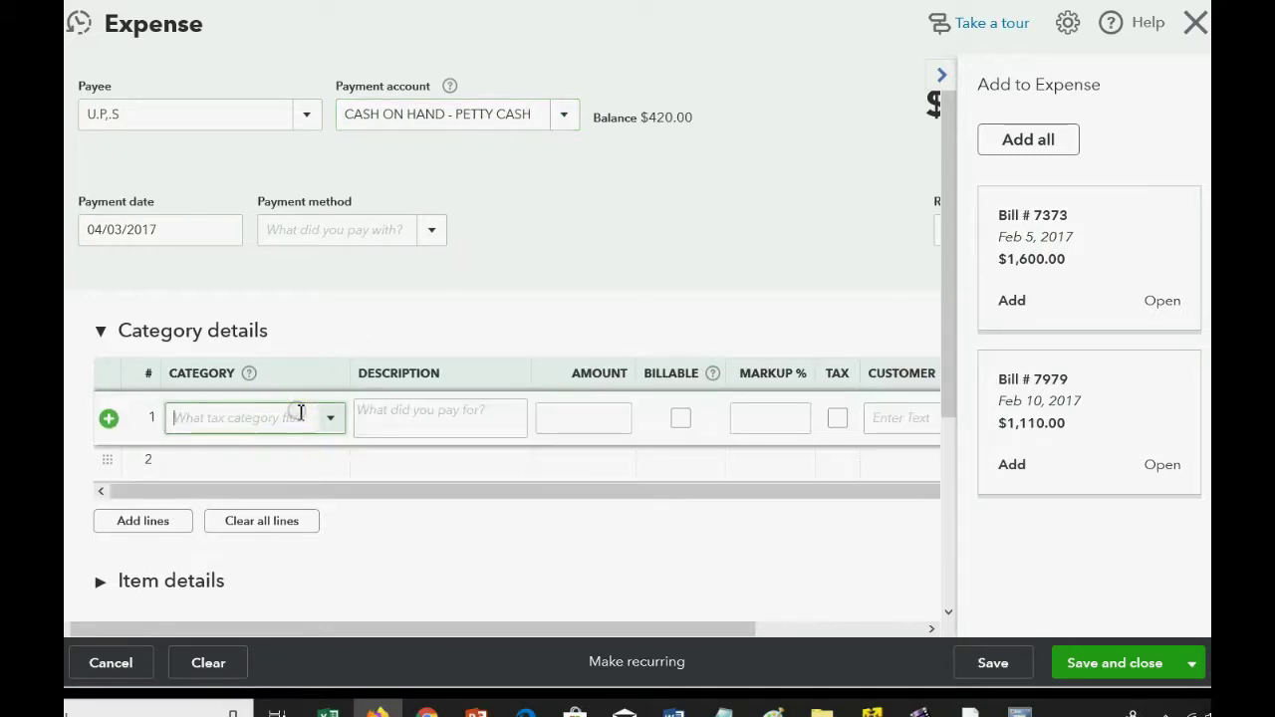
{"action": "left_click", "coordinate": [330, 420]}
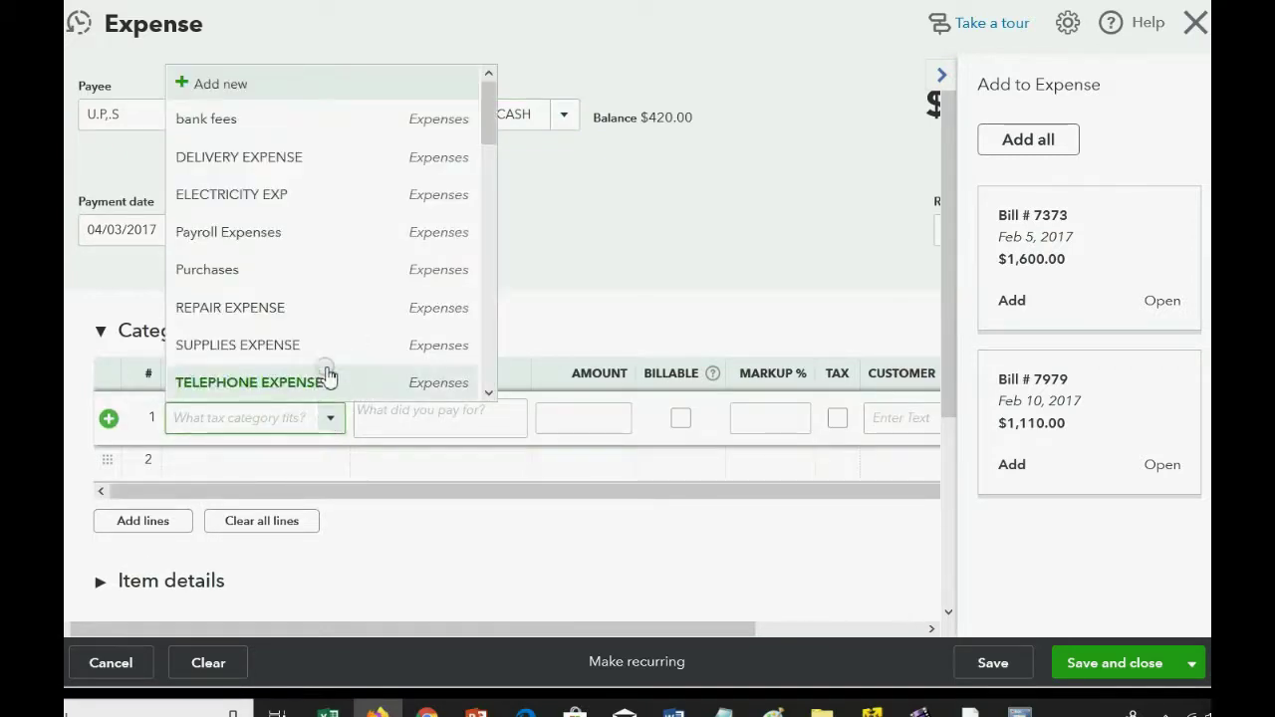
{"action": "left_click", "coordinate": [342, 158]}
{"action": "left_click", "coordinate": [584, 421]}
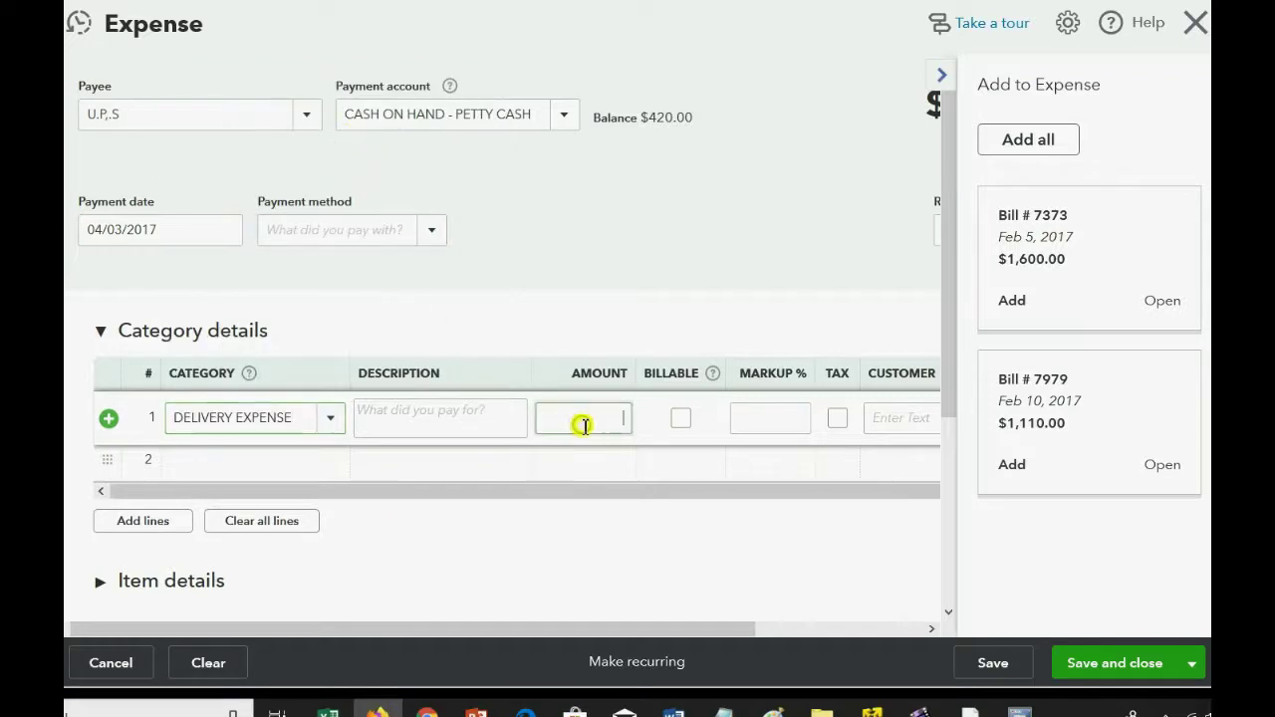
{"action": "type", "text": "80"}
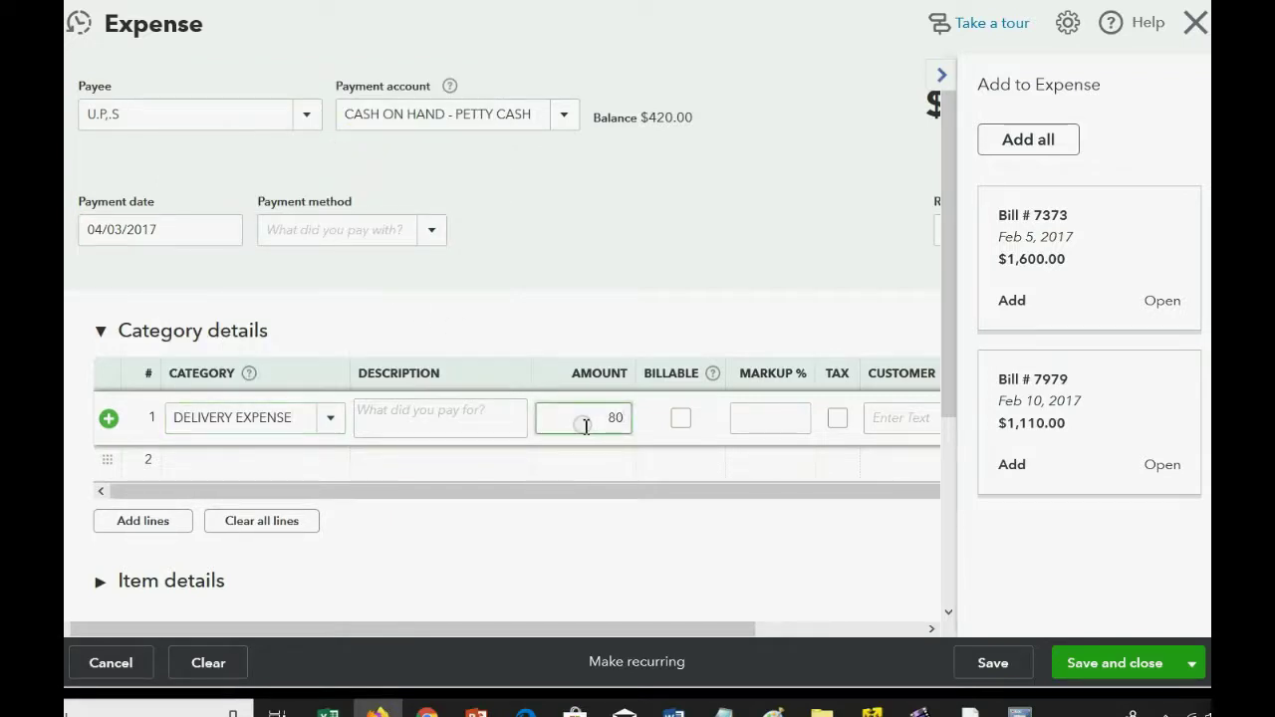
{"action": "key", "text": "Tab"}
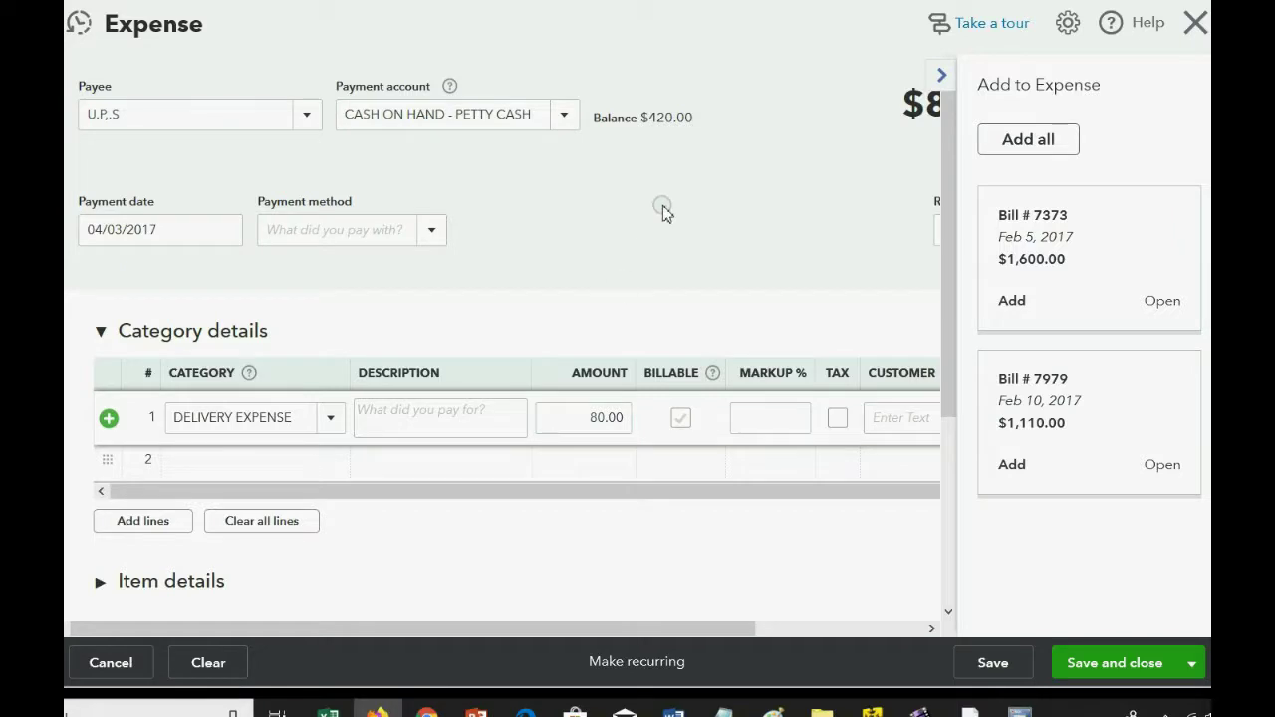
- Attach the UPS-RCPT.jpg receipt file to the U.P.S expense
{"action": "left_click_drag", "start_coordinate": [948, 205], "coordinate": [911, 433]}
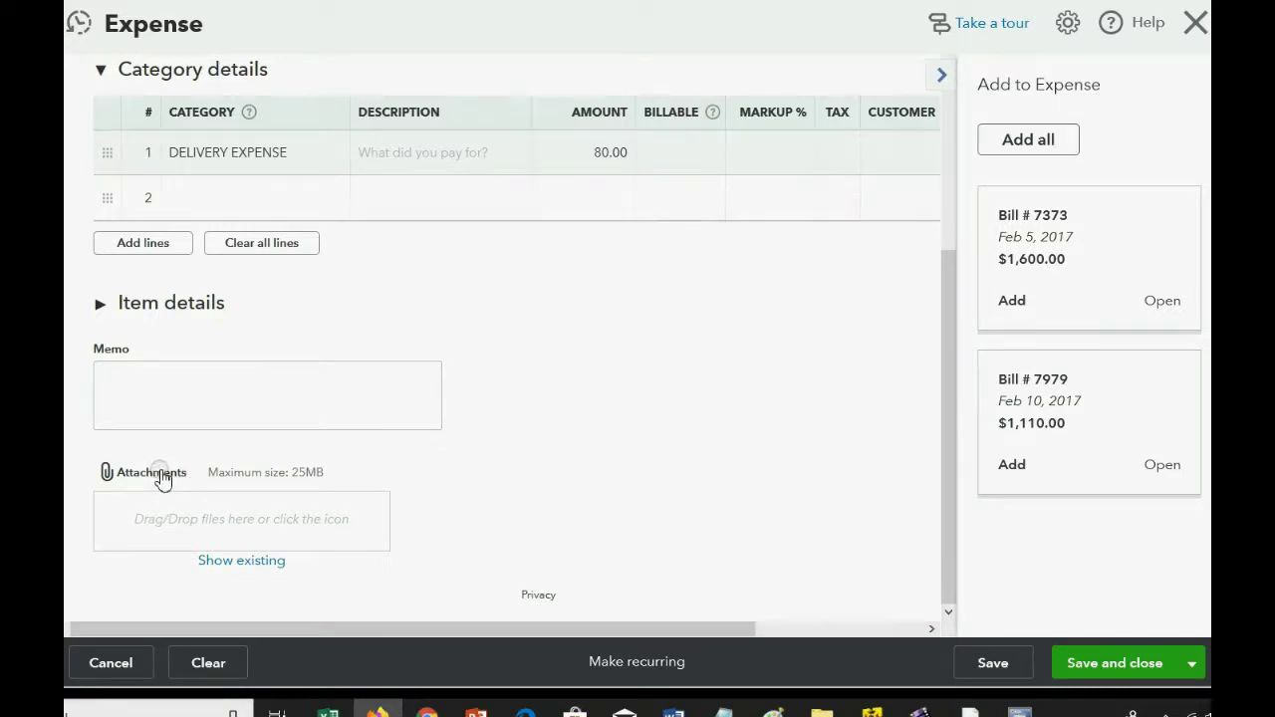
{"action": "left_click", "coordinate": [165, 479]}
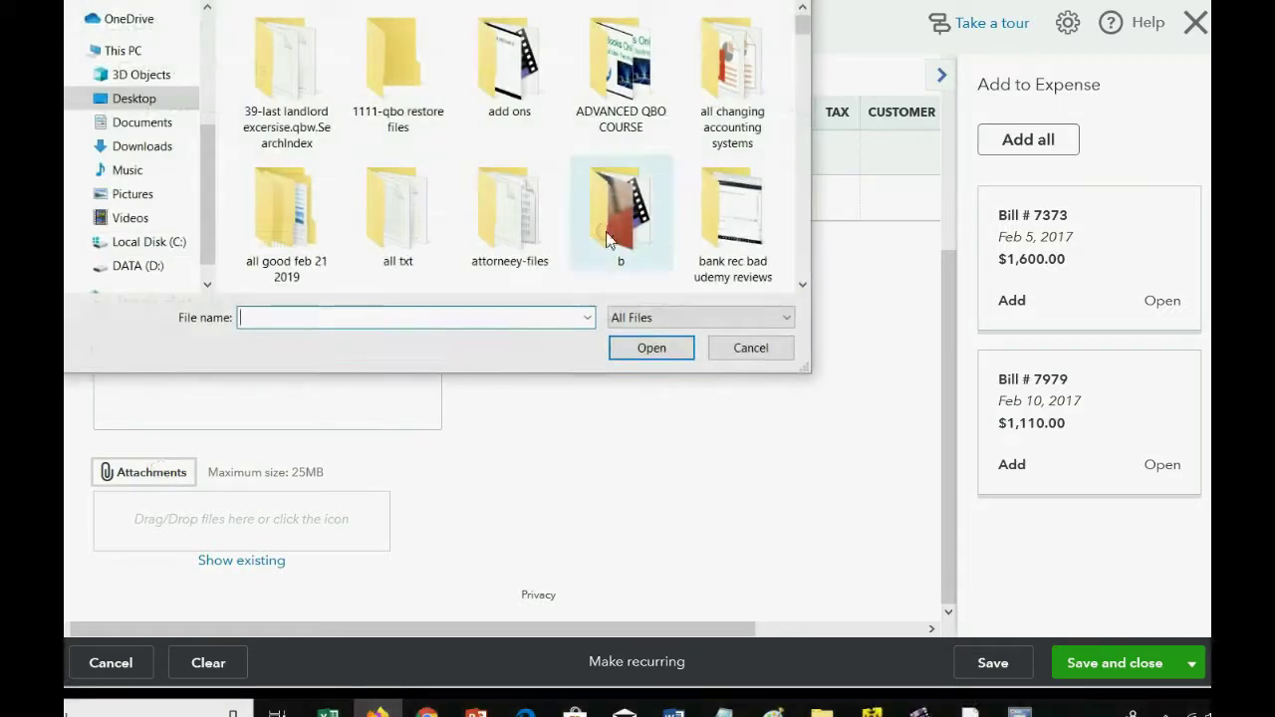
{"action": "left_click_drag", "start_coordinate": [802, 26], "coordinate": [791, 200]}
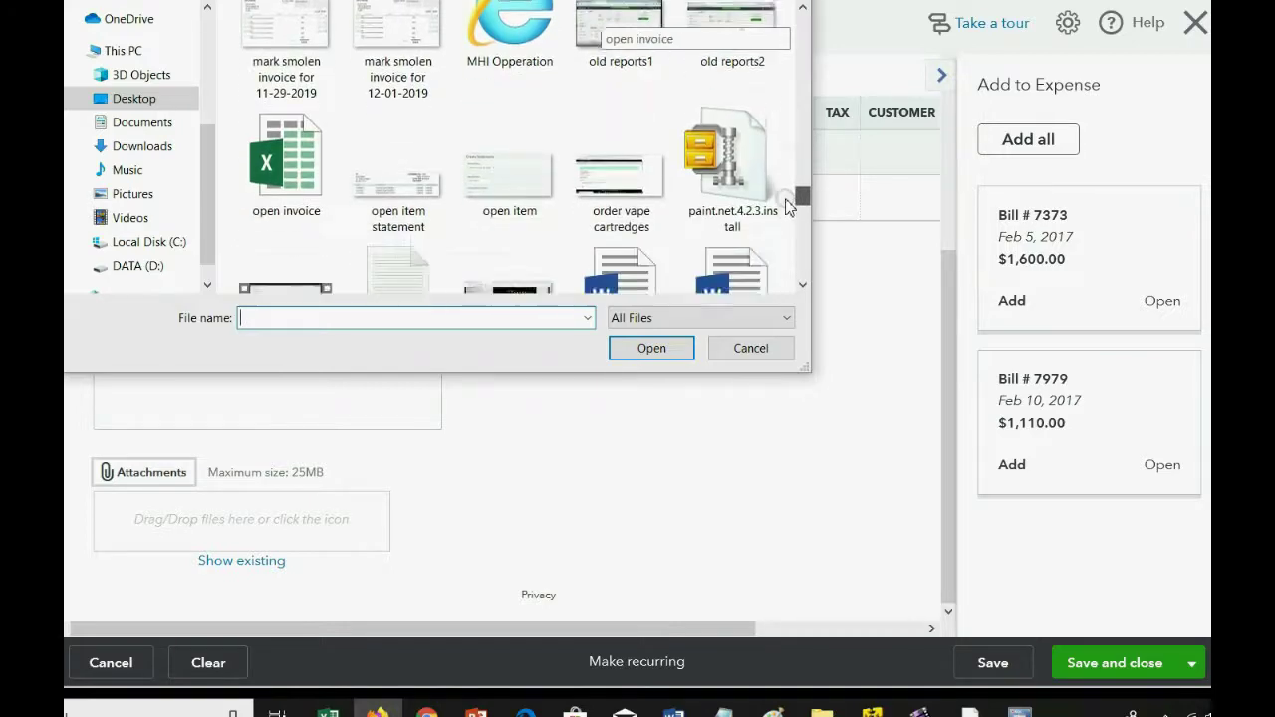
{"action": "mouse_move", "coordinate": [786, 200]}
{"action": "left_mouse_down"}
{"action": "mouse_move", "coordinate": [784, 286]}
{"action": "mouse_move", "coordinate": [784, 117]}
{"action": "left_mouse_up"}
{"action": "left_click", "coordinate": [340, 319]}
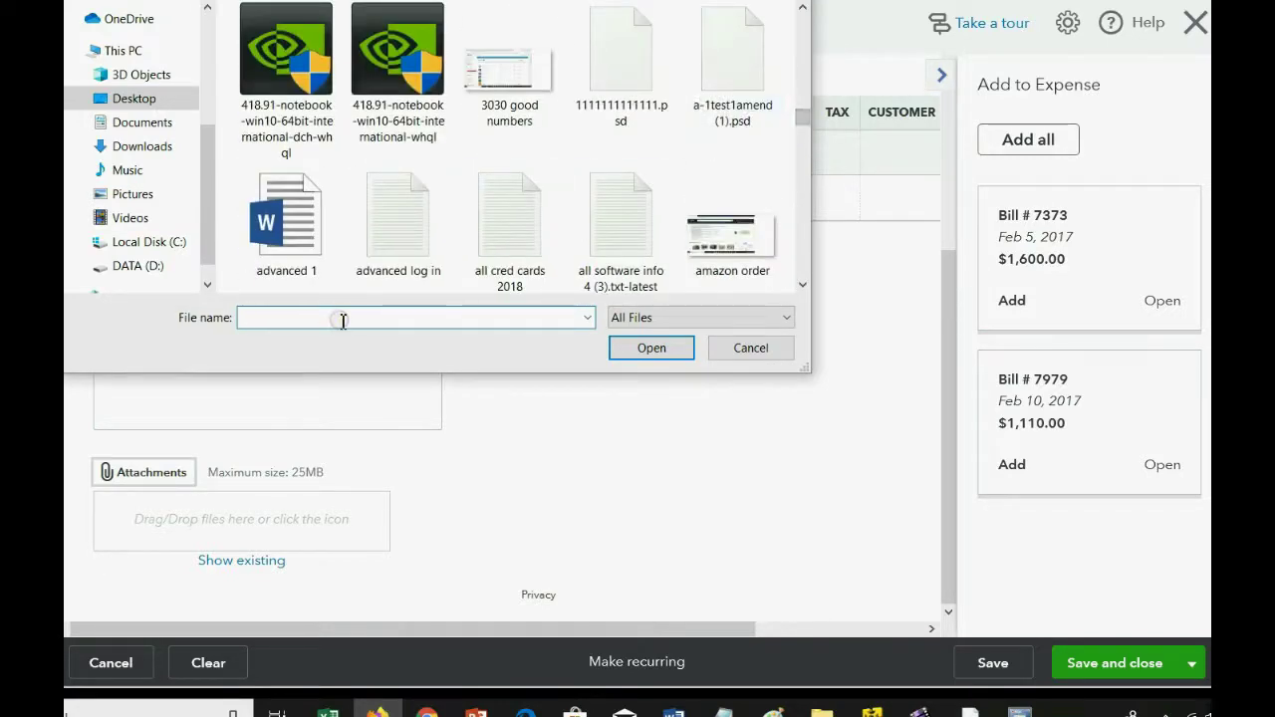
{"action": "type", "text": "U"}
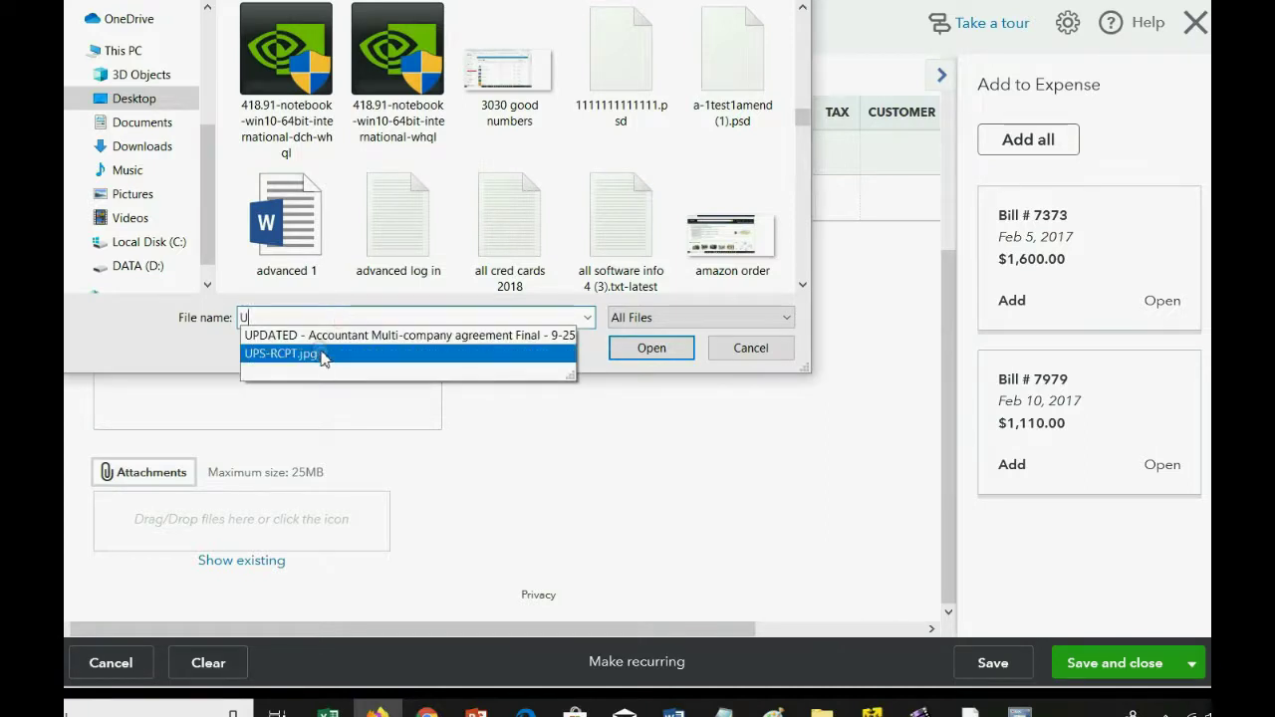
{"action": "left_click", "coordinate": [282, 354]}
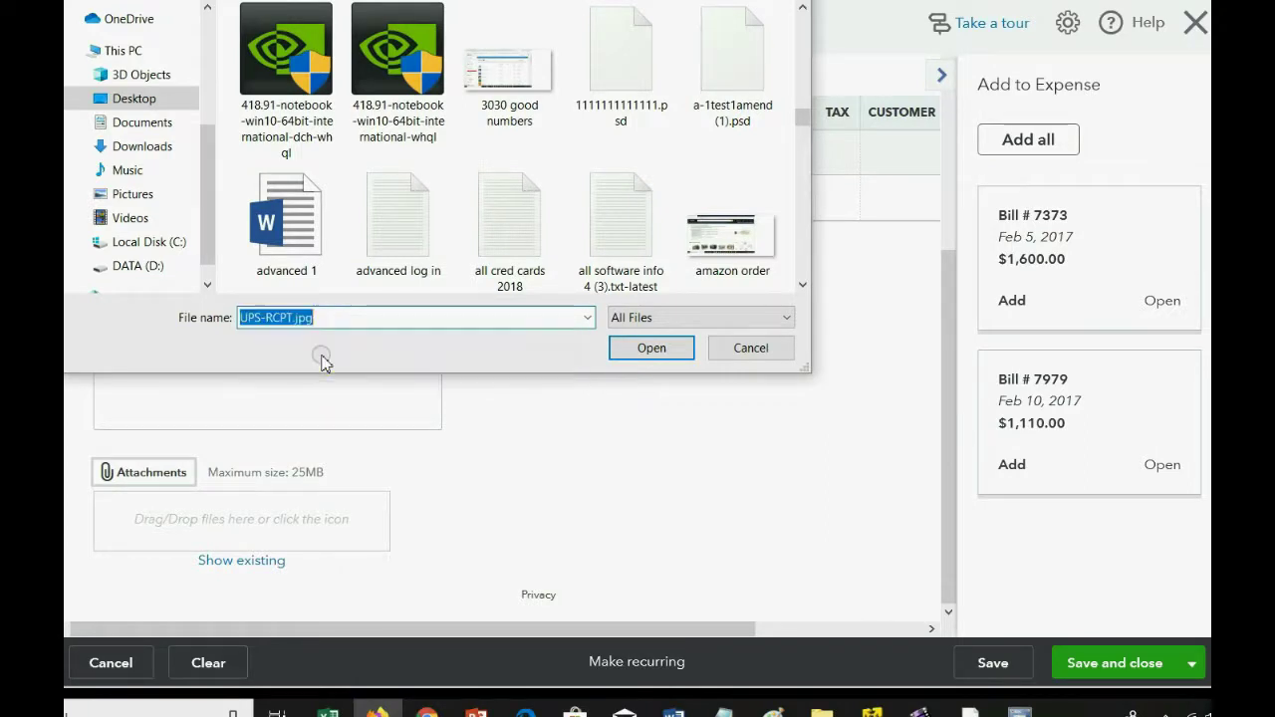
{"action": "left_click", "coordinate": [650, 347]}
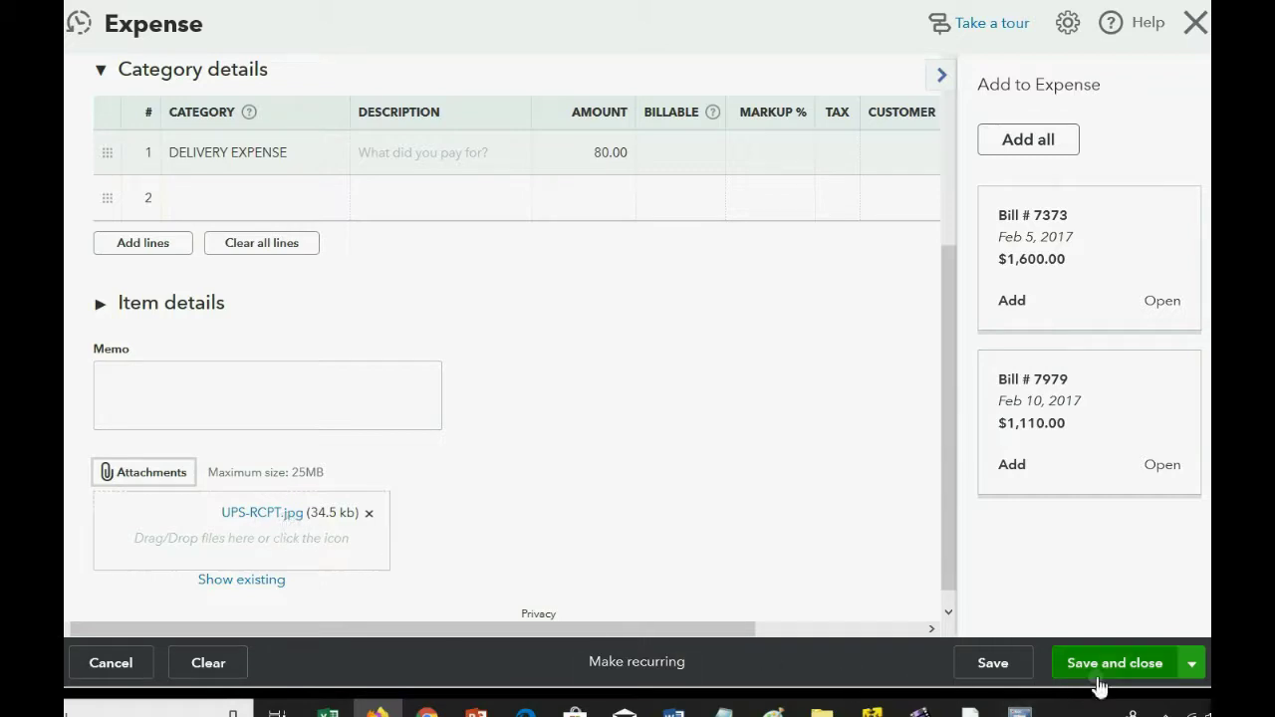
- Save and close the U.P.S expense, then go to the Reports page
{"action": "left_click", "coordinate": [1093, 664]}
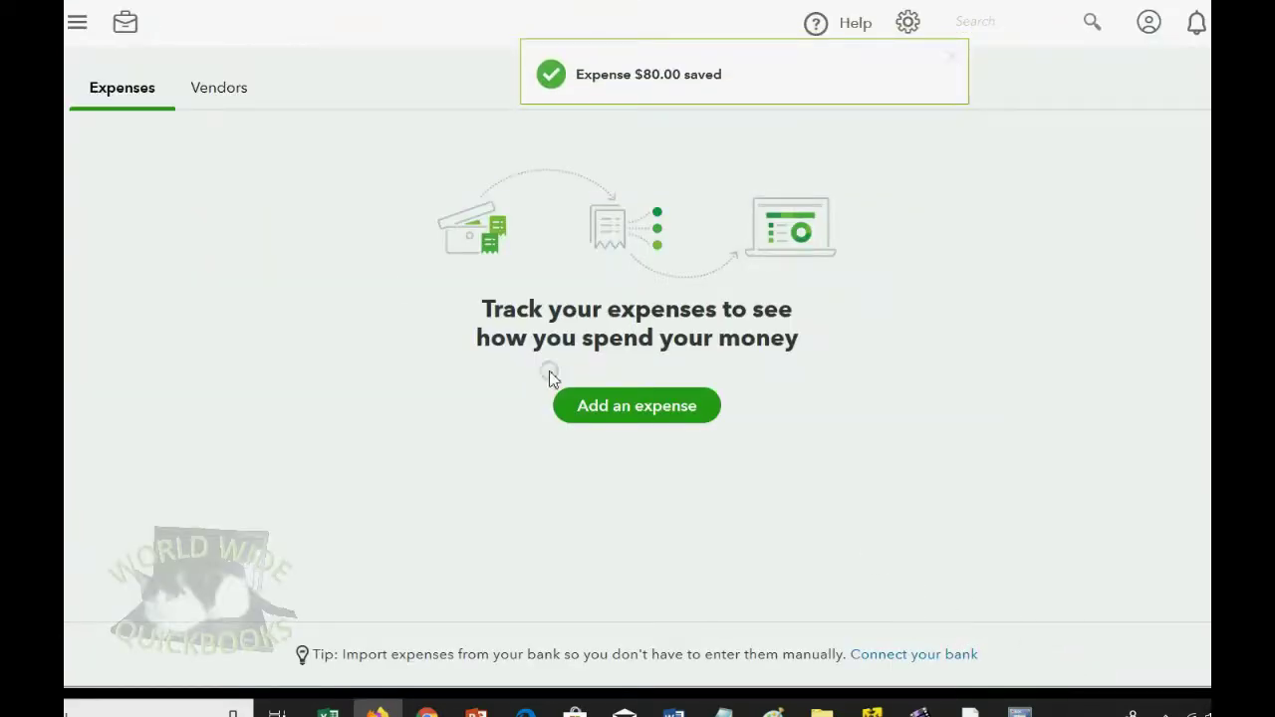
{"action": "left_click", "coordinate": [78, 23]}
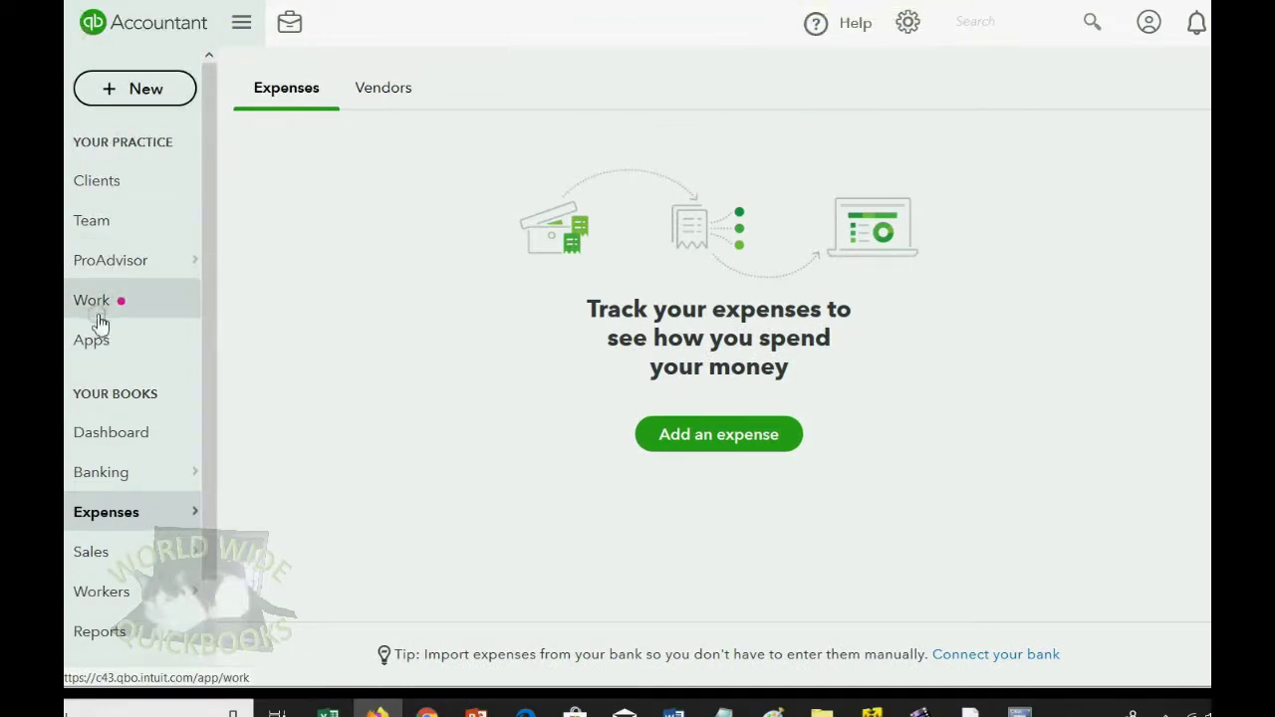
{"action": "mouse_move", "coordinate": [92, 538]}
{"action": "scroll", "coordinate": [89, 489], "scroll_direction": "down", "scroll_amount": 1}
{"action": "left_click", "coordinate": [96, 534]}
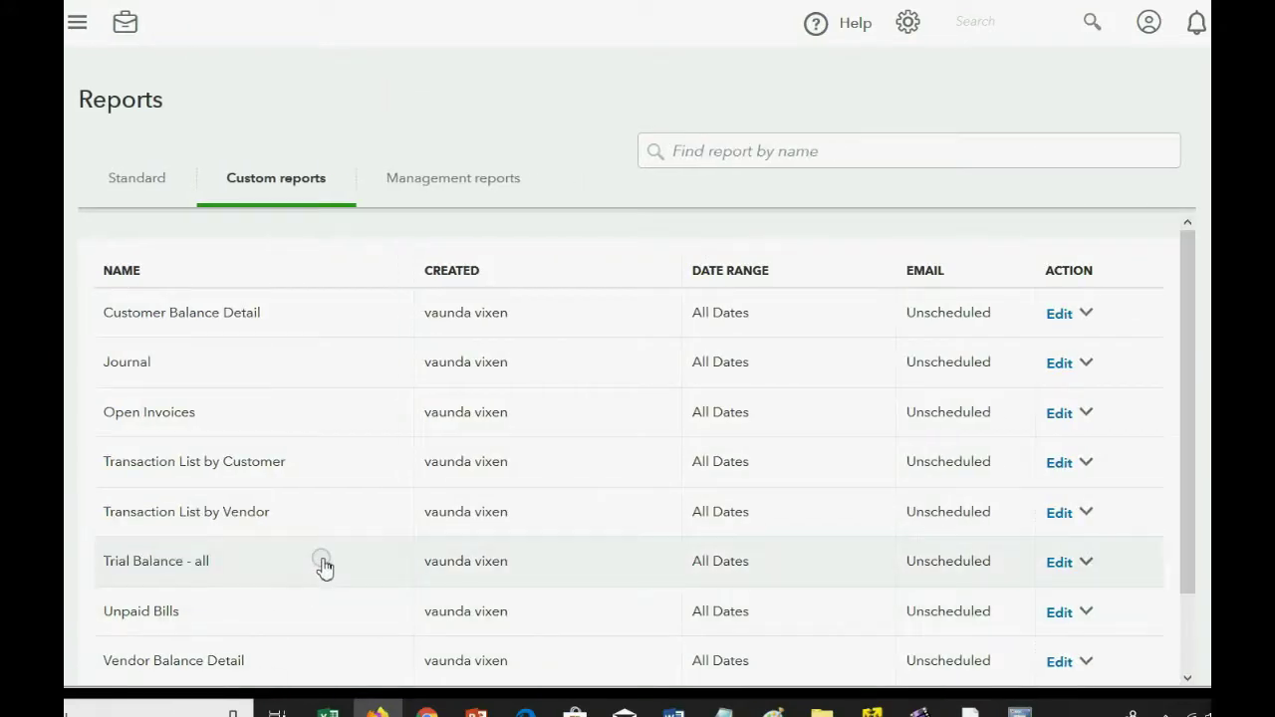
- Show the all-dates Journal report and select the $80 U.P.S expense entry
{"action": "left_click", "coordinate": [138, 369]}
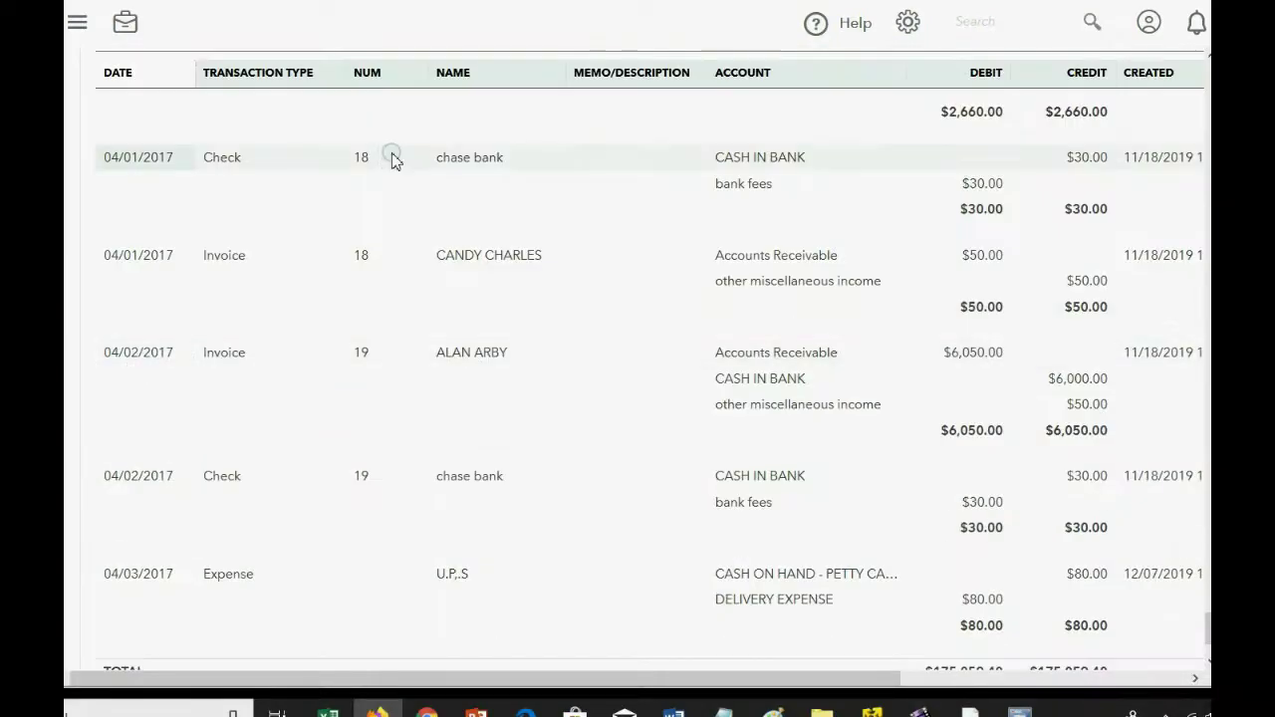
{"action": "mouse_move", "coordinate": [1207, 626]}
{"action": "left_mouse_down"}
{"action": "mouse_move", "coordinate": [1196, 488]}
{"action": "mouse_move", "coordinate": [1204, 643]}
{"action": "left_mouse_up"}
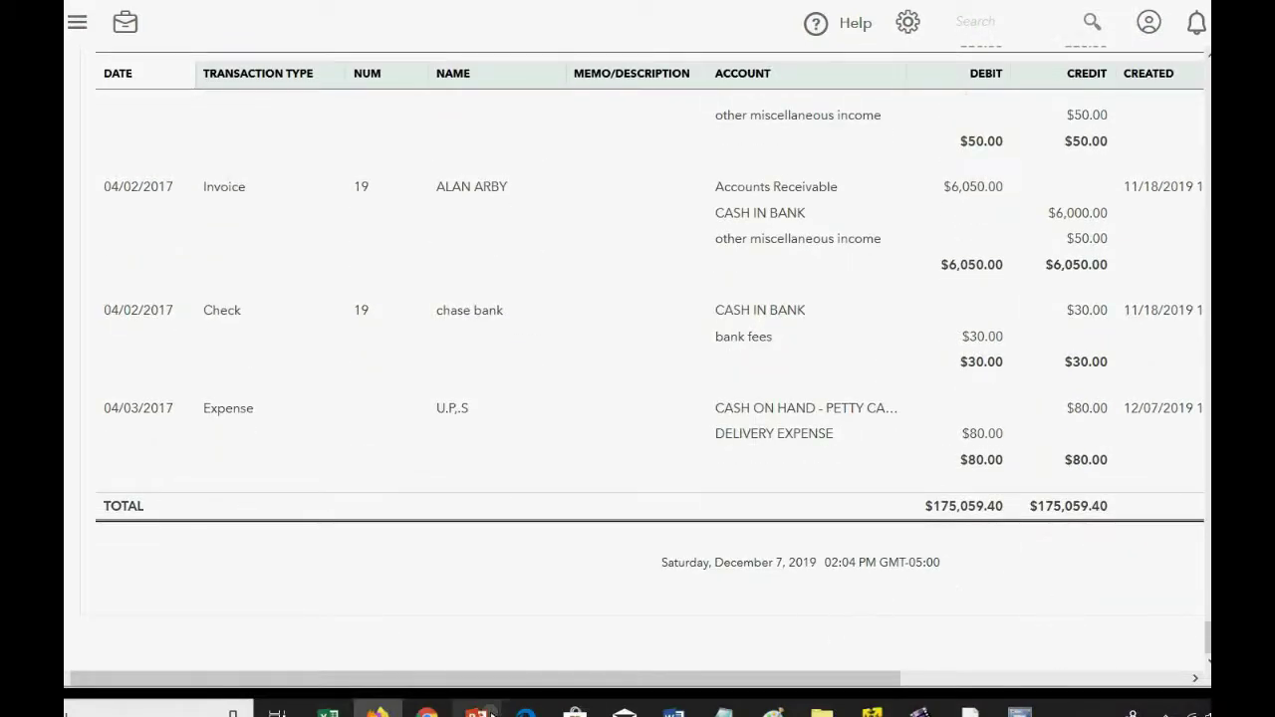
{"action": "left_click", "coordinate": [235, 420]}
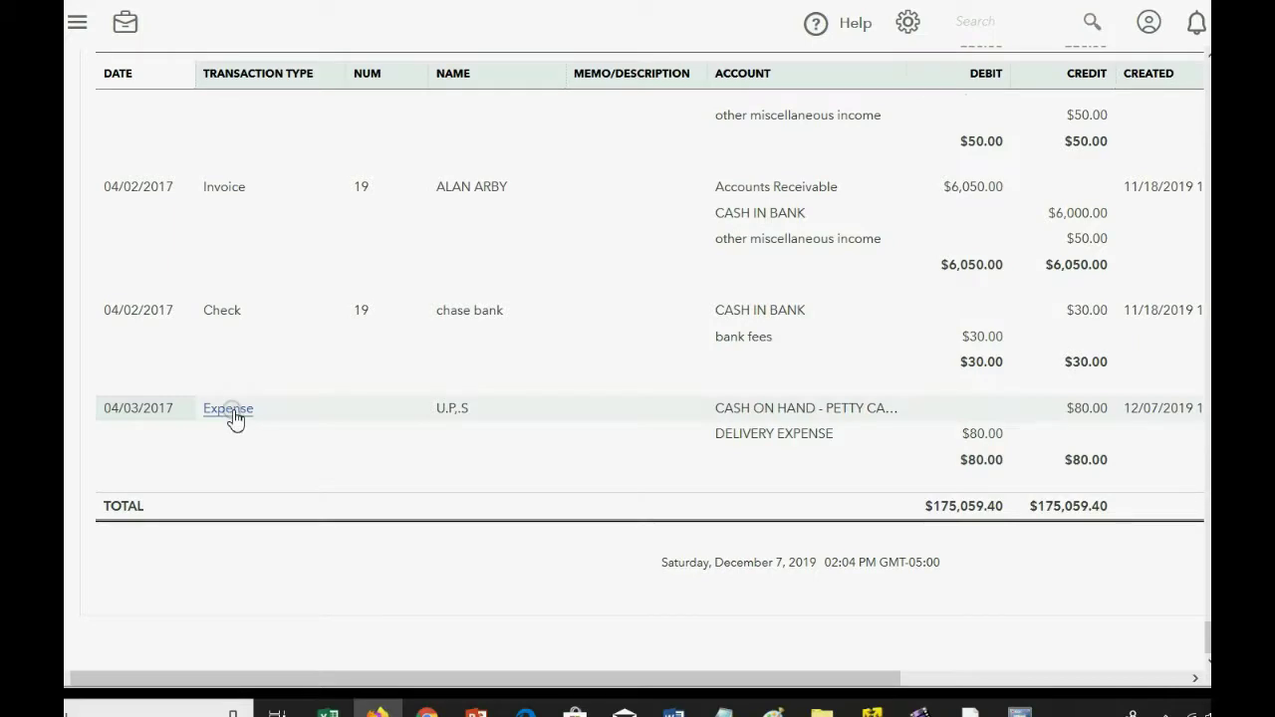
- View the UPS-RCPT.jpg receipt image attached to the $80 U.P.S expense
{"action": "left_click", "coordinate": [235, 419]}
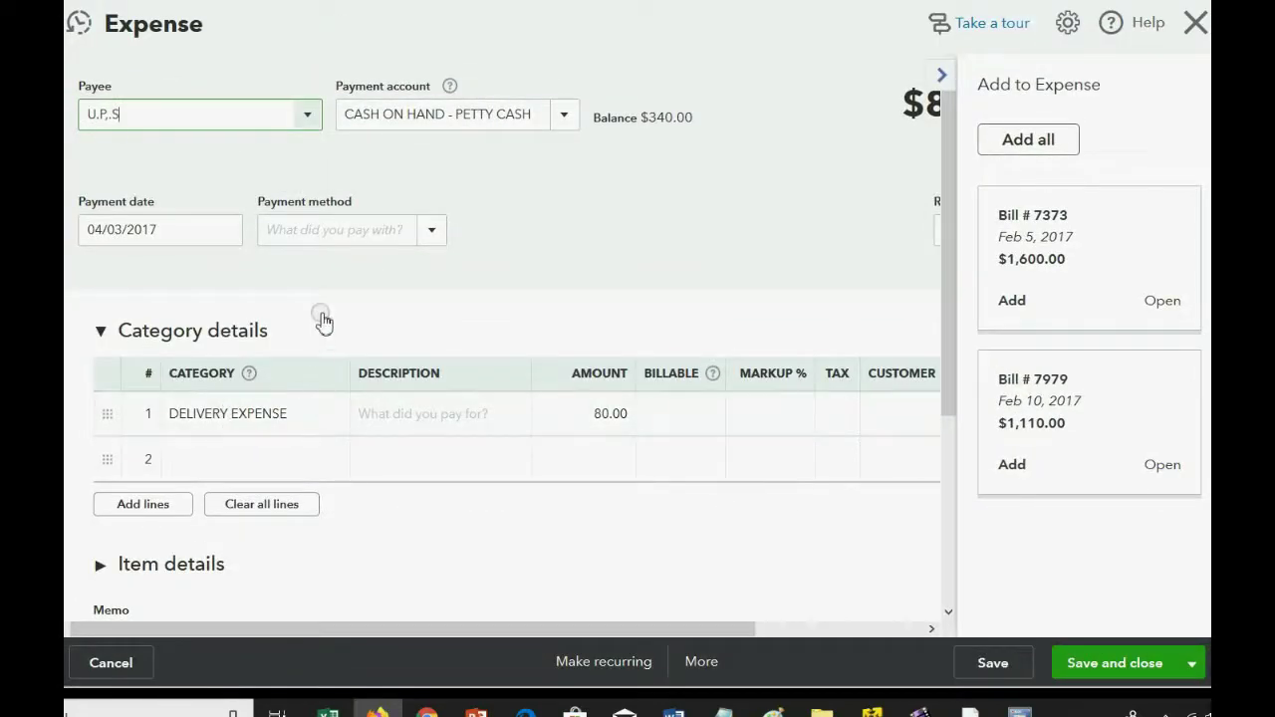
{"action": "scroll", "coordinate": [320, 317], "scroll_direction": "down", "scroll_amount": 3}
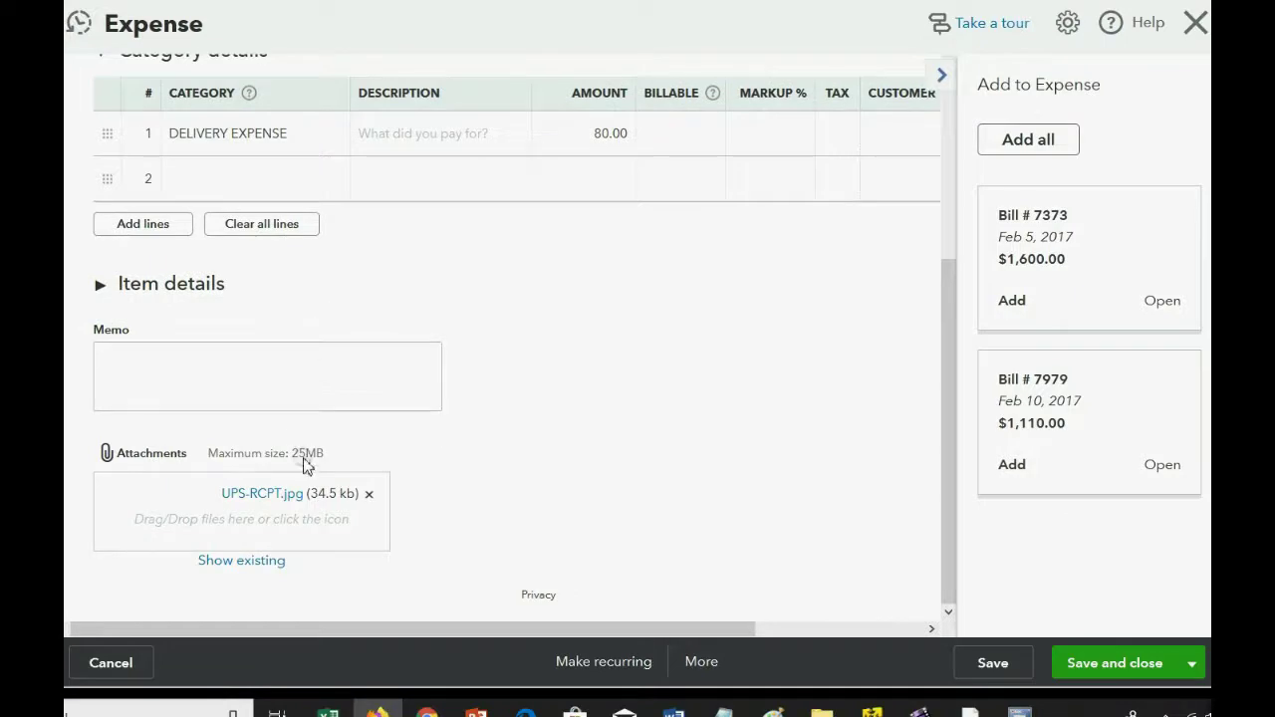
{"action": "left_click", "coordinate": [283, 494]}
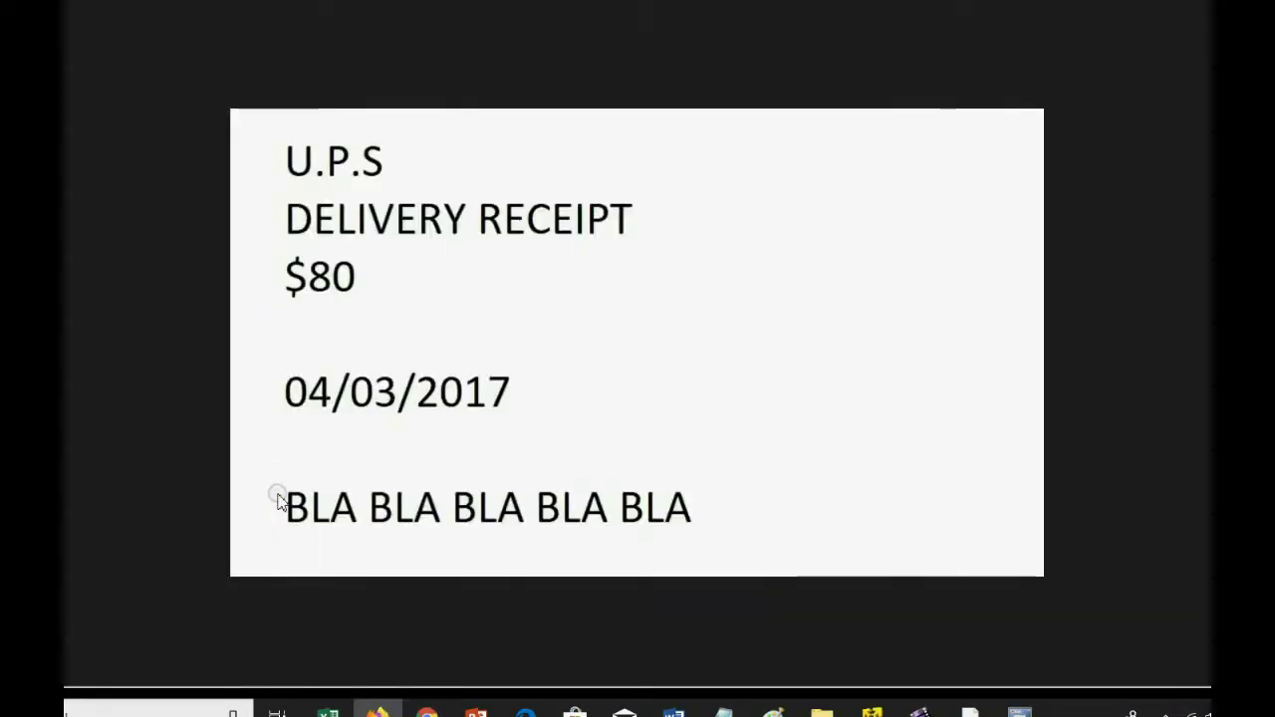
{"action": "right_click", "coordinate": [686, 259]}
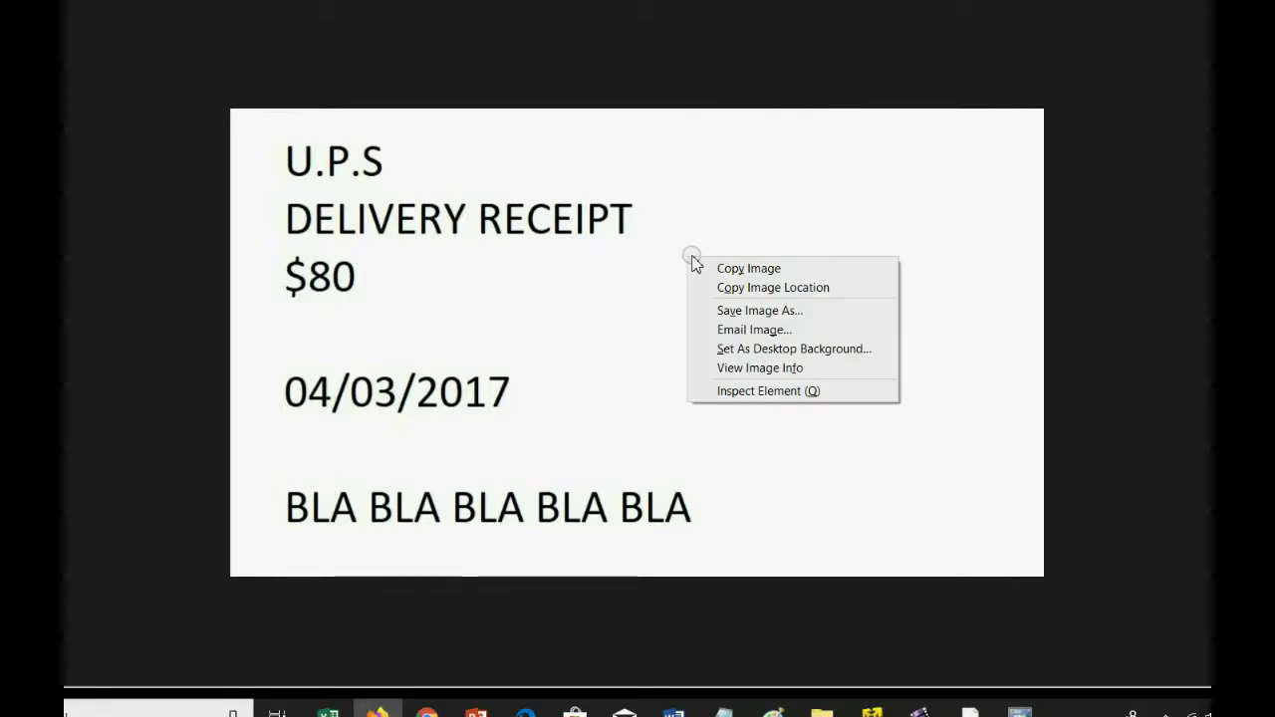
{"action": "left_click", "coordinate": [624, 80]}
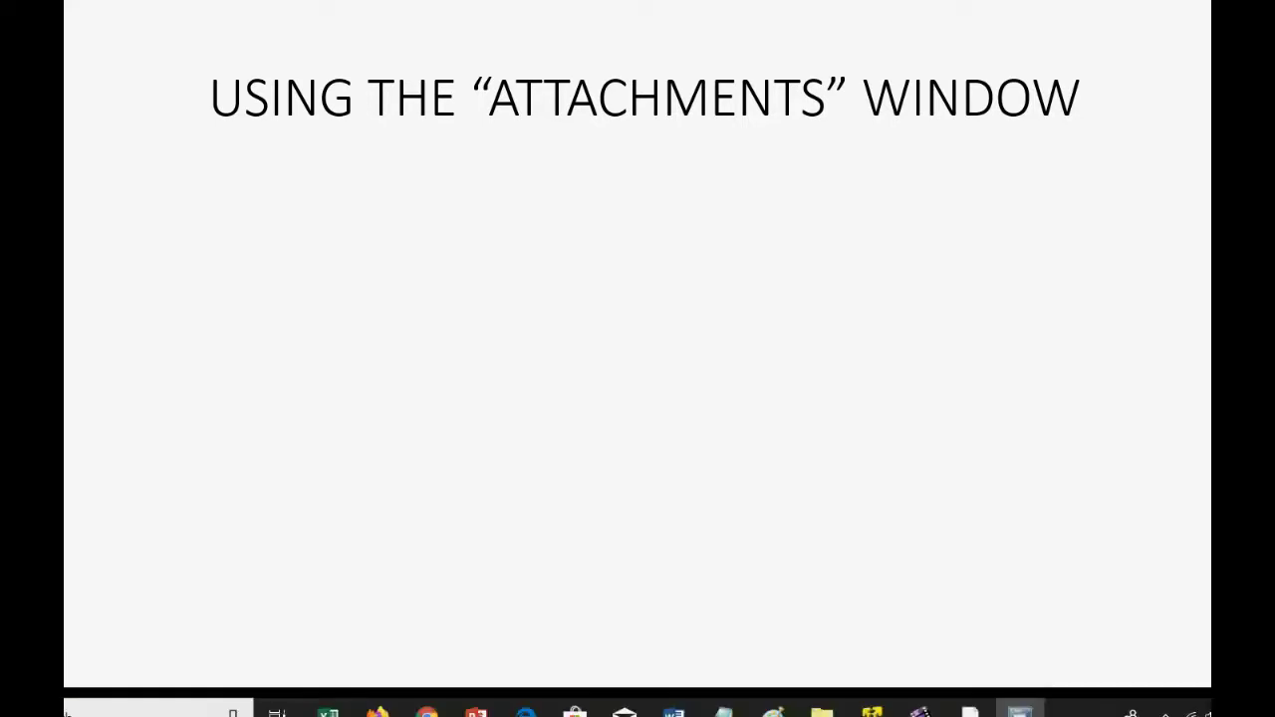
- Return to the QuickBooks dashboard and show the Attachments list from the gear menu
{"action": "left_click", "coordinate": [68, 709]}
{"action": "left_click", "coordinate": [376, 709]}
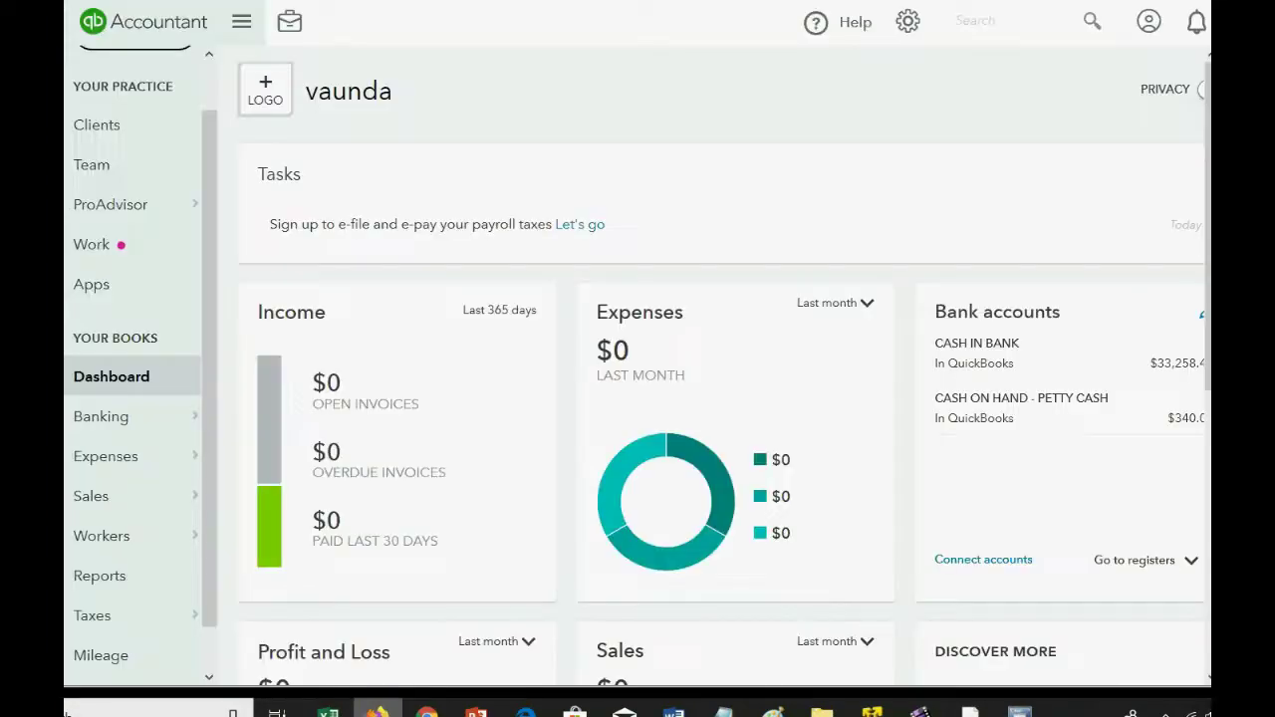
{"action": "left_click", "coordinate": [908, 24]}
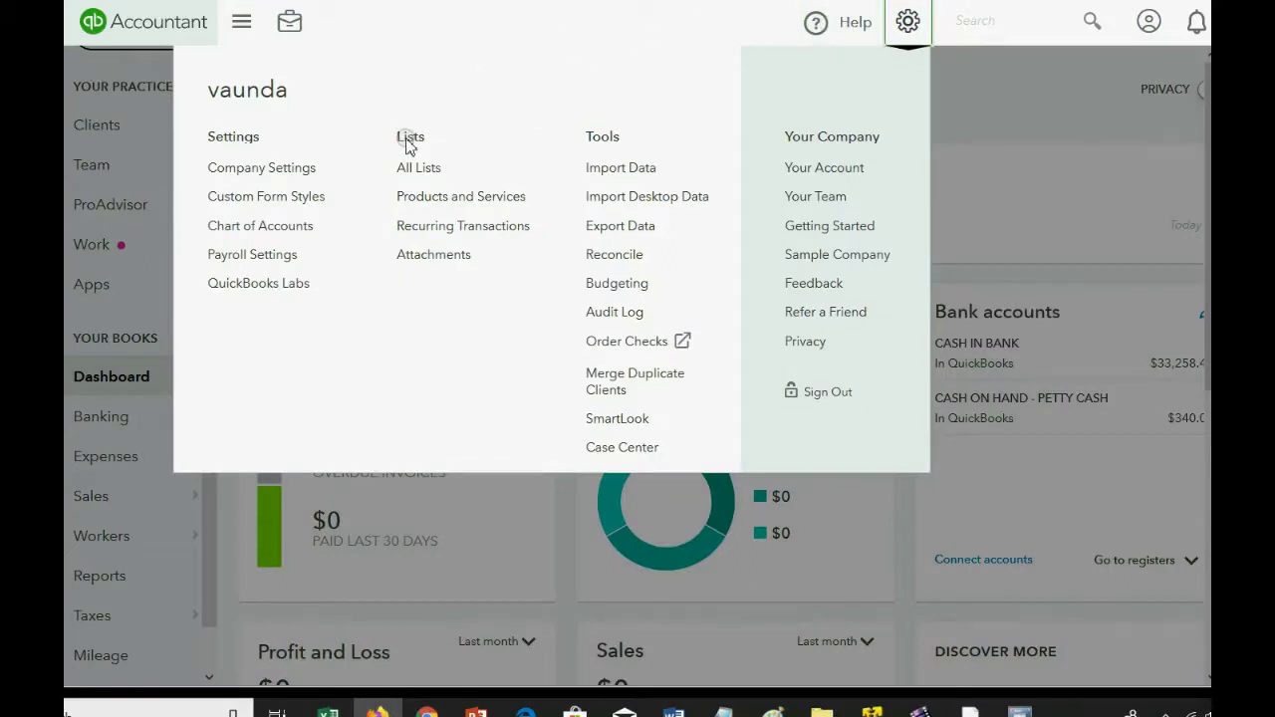
{"action": "left_click", "coordinate": [431, 257]}
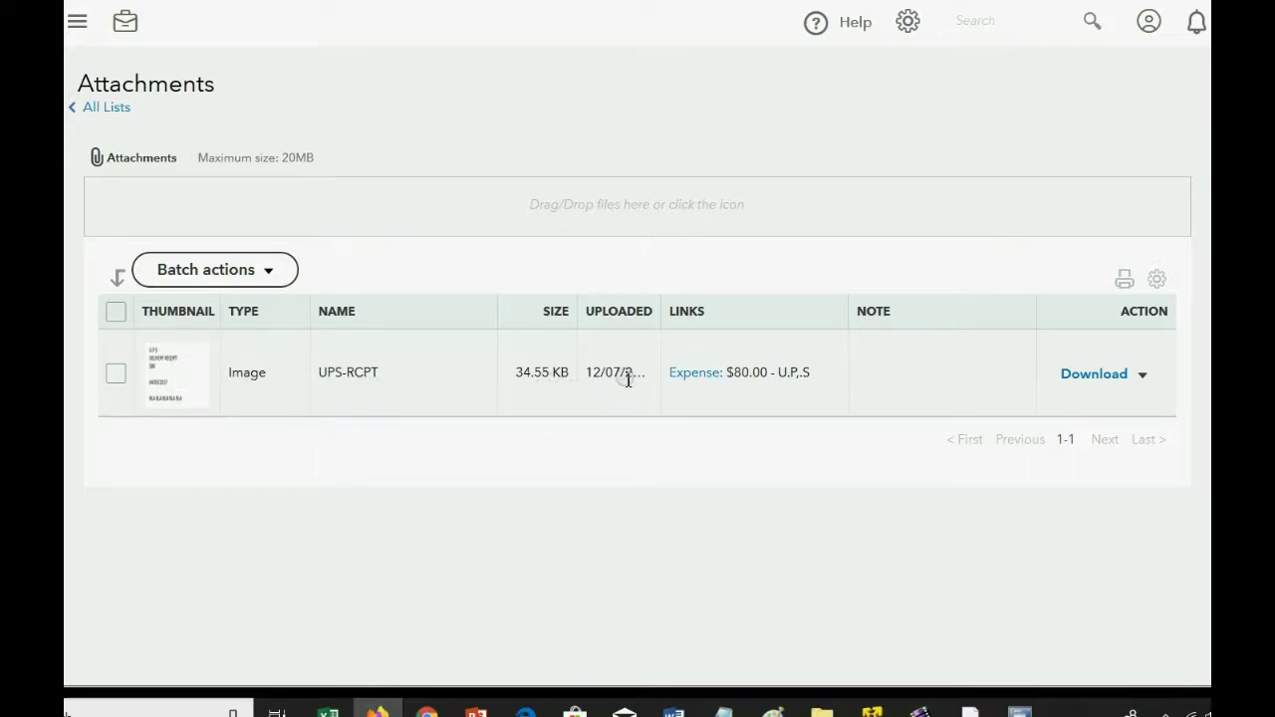
- View the U.P.S expense linked to UPS-RCPT, close it, and select all attachments
{"action": "left_click", "coordinate": [694, 375]}
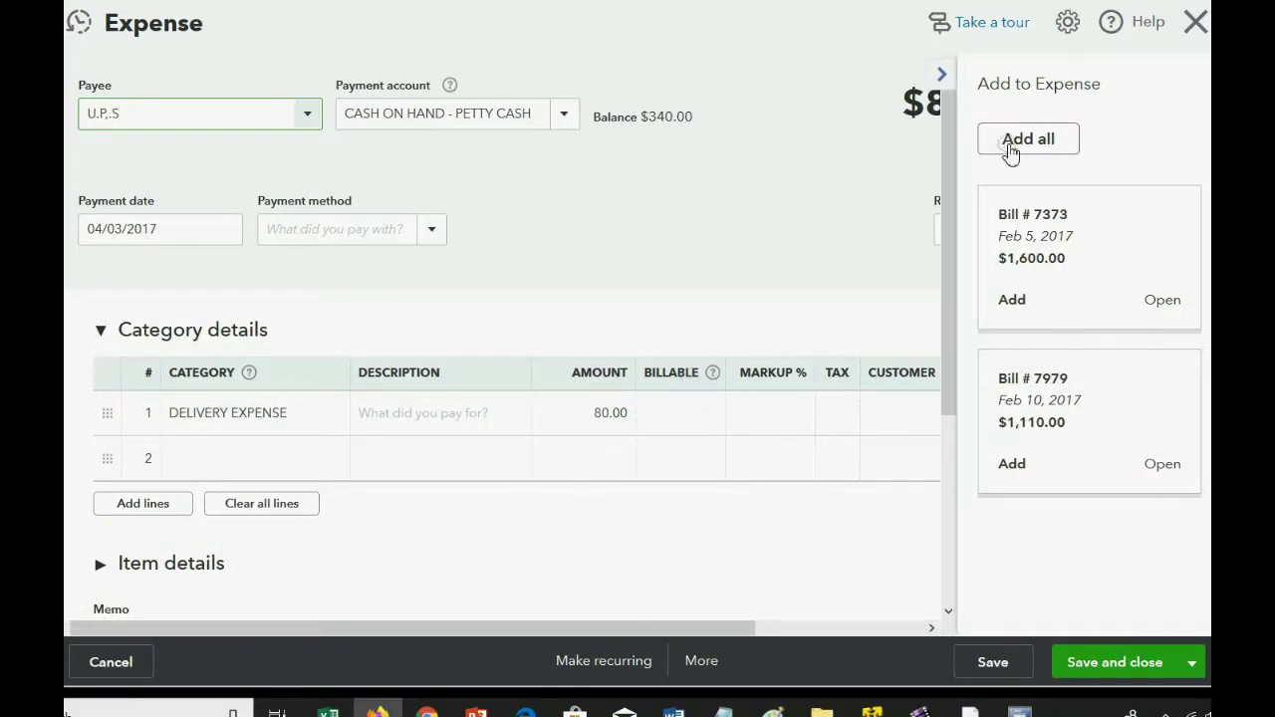
{"action": "left_click", "coordinate": [1195, 22]}
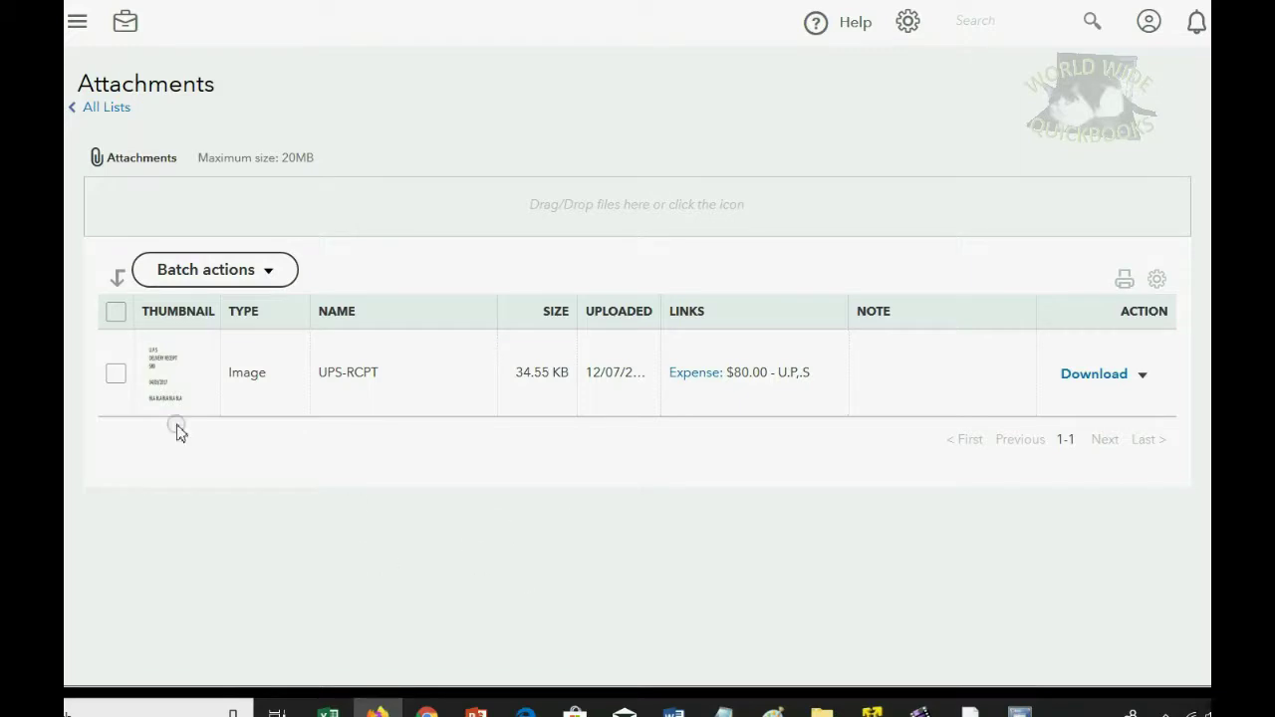
{"action": "left_click", "coordinate": [116, 312]}
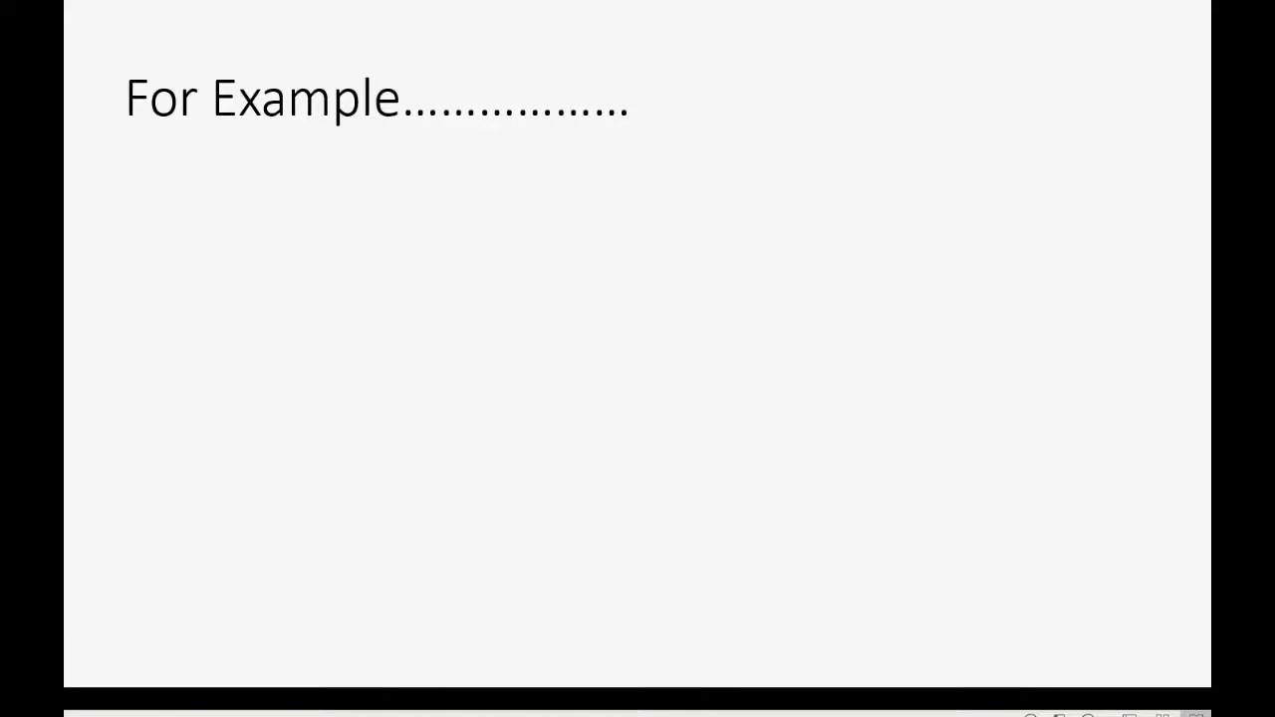
{"action": "key", "text": "Right"}
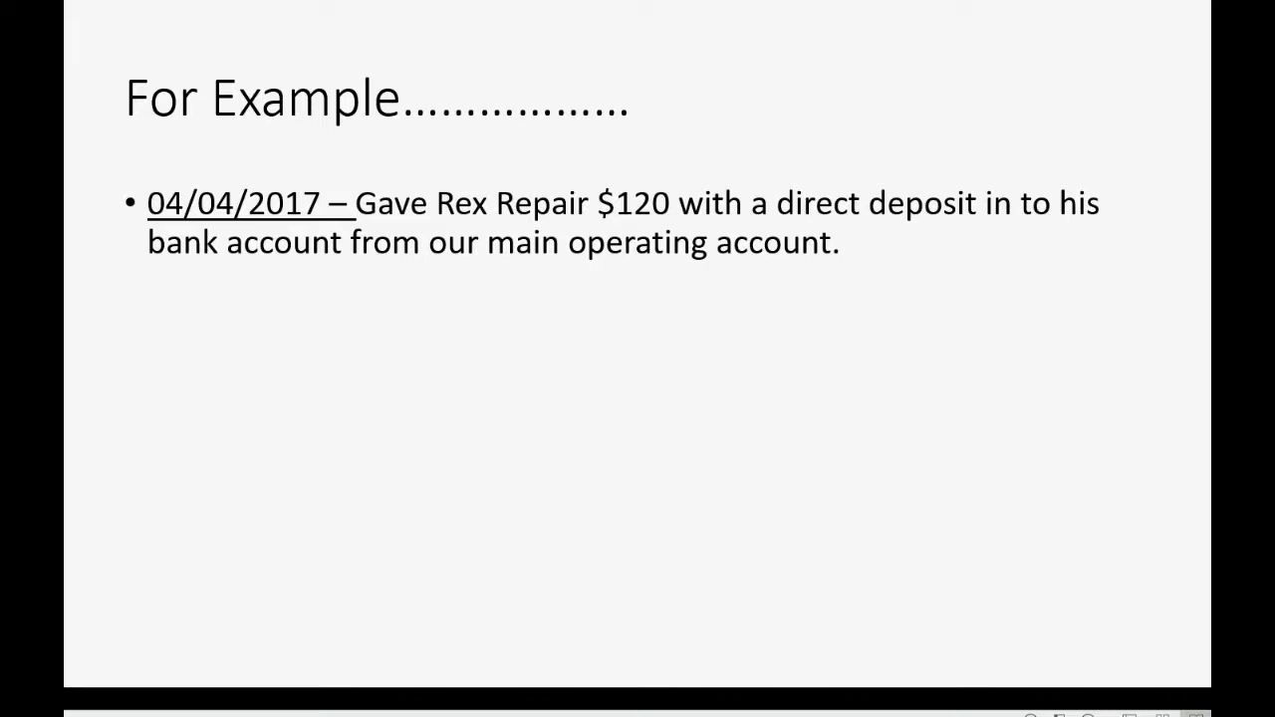
- Advance to the For Example slide and reveal its four bullets about the Rex Repair receipt
{"action": "key", "text": "Right"}
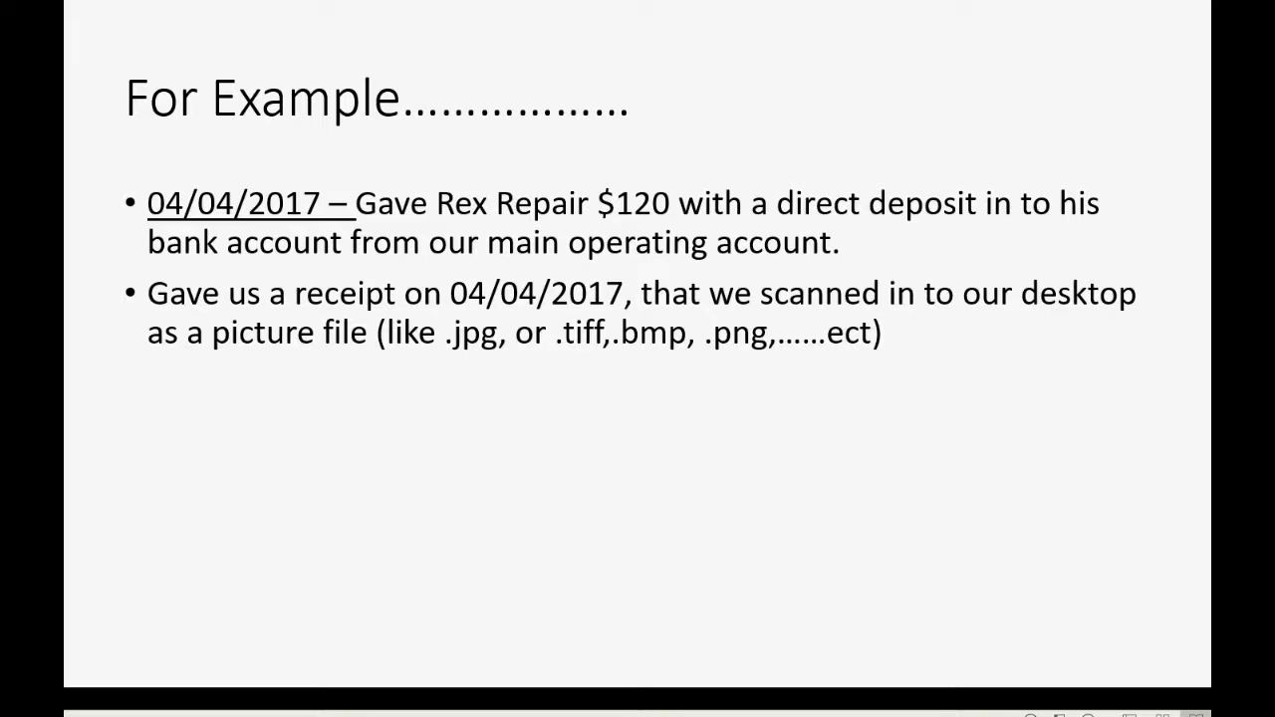
{"action": "key", "text": "Right"}
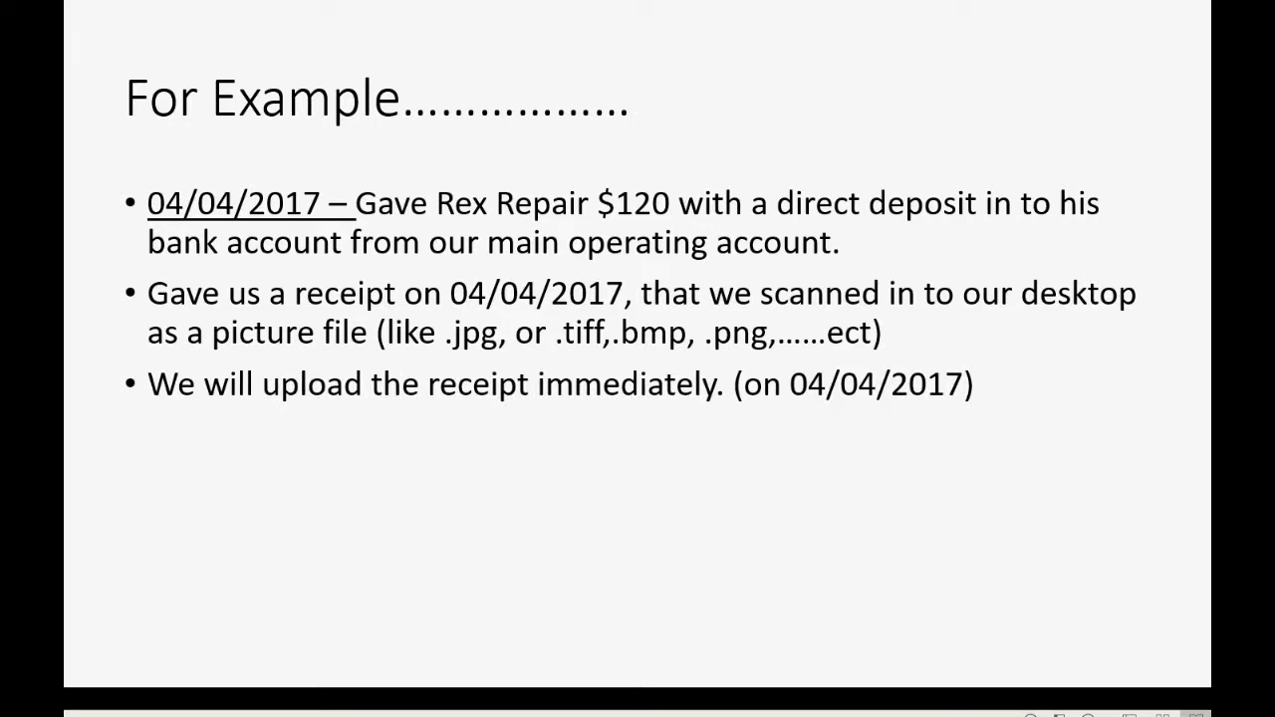
{"action": "key", "text": "Right"}
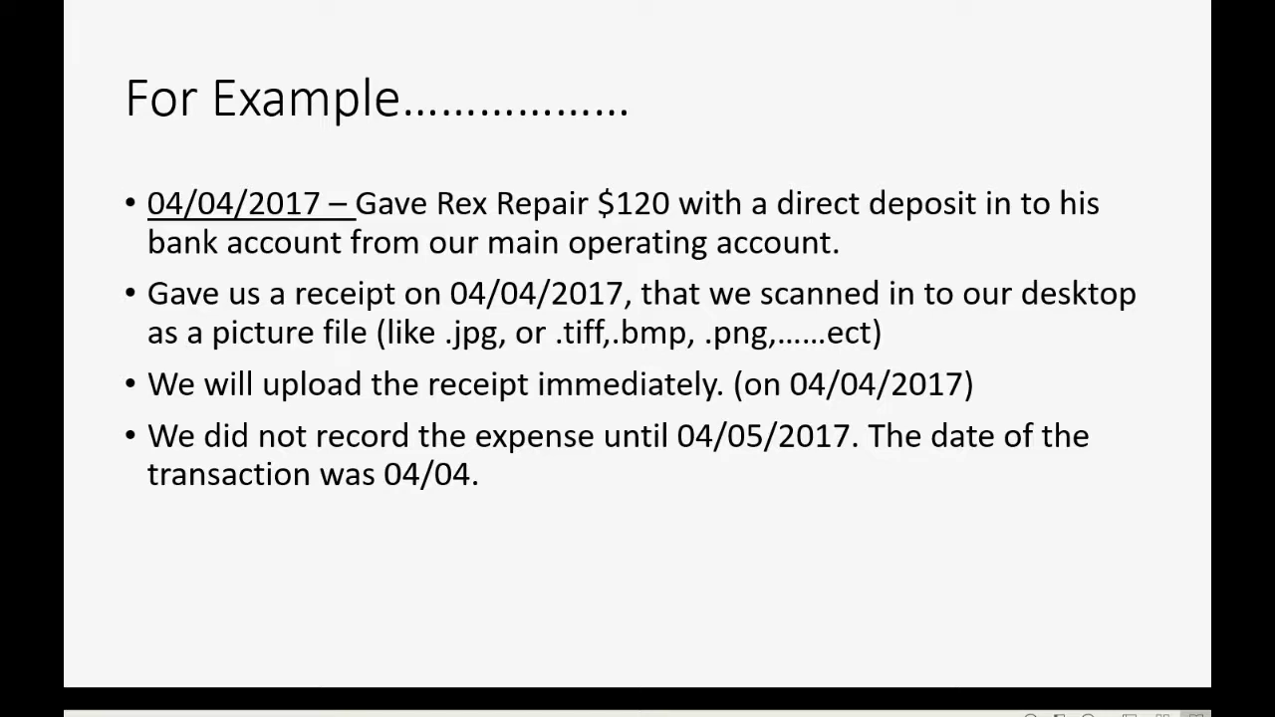
{"action": "key", "text": "Right"}
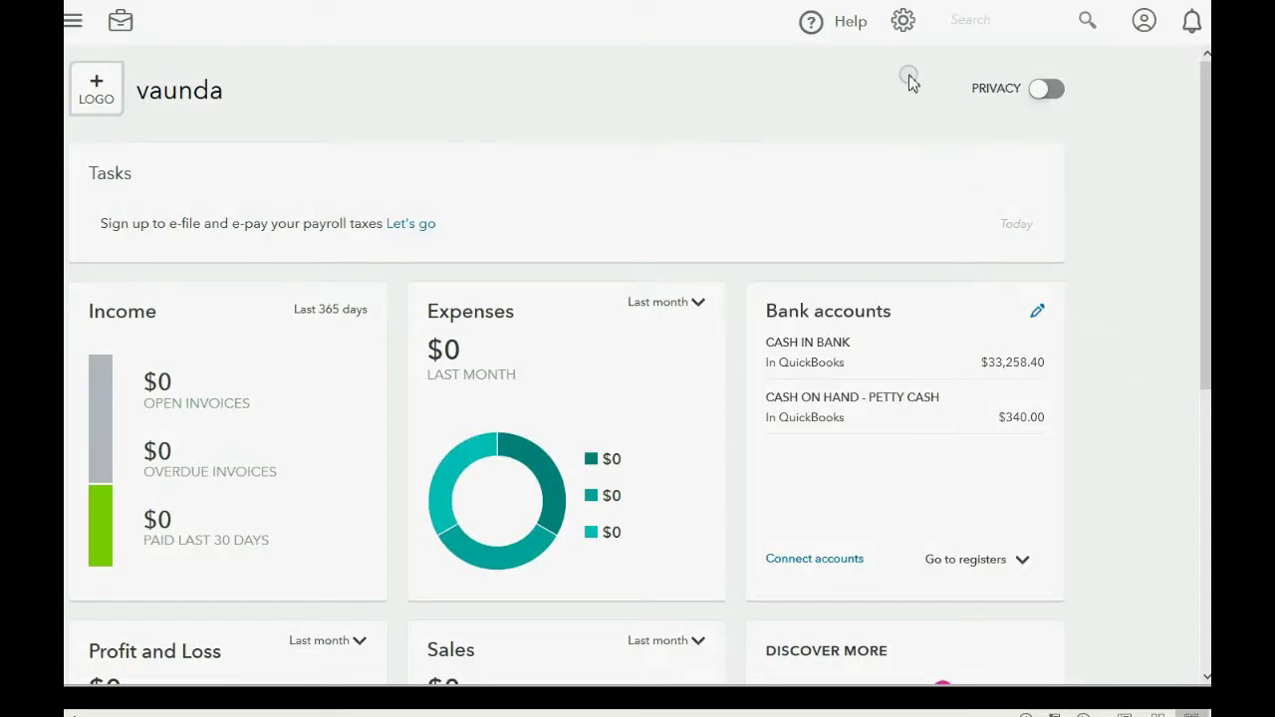
- Upload the REX-RCPT.jpg receipt from Gear > Attachments so it appears unlinked in the list
{"action": "left_click", "coordinate": [904, 24]}
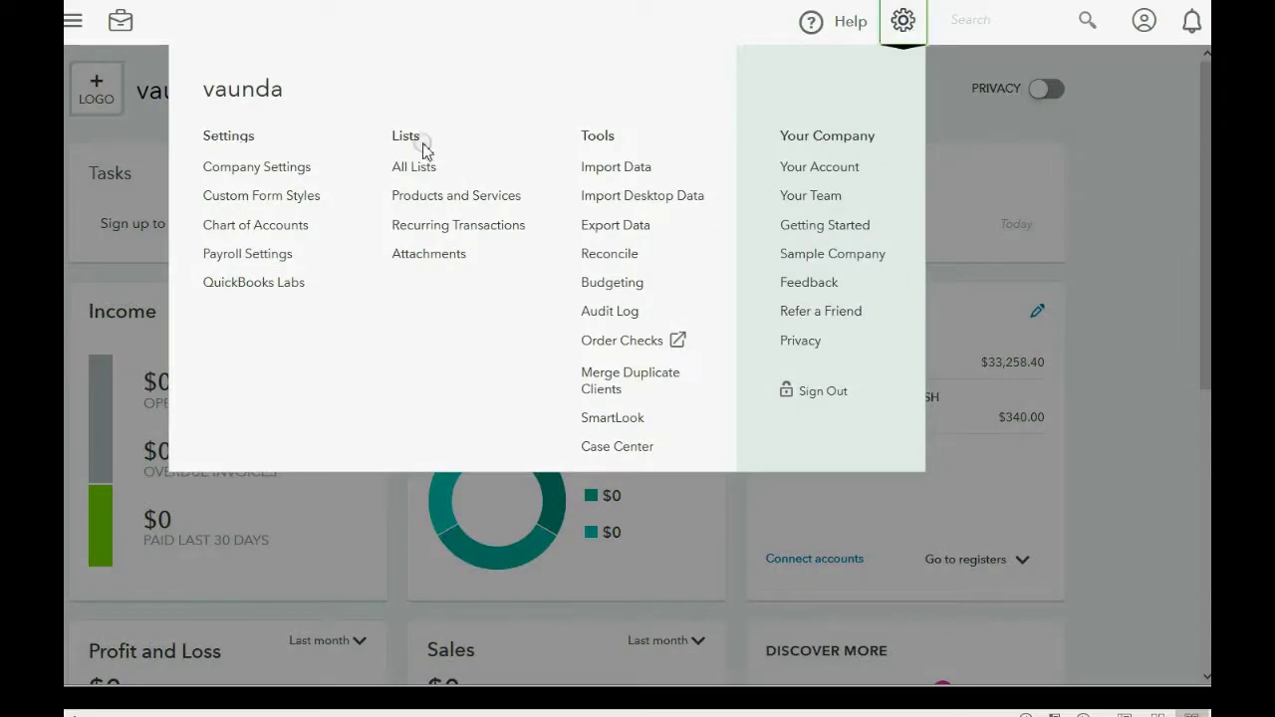
{"action": "left_click", "coordinate": [415, 257]}
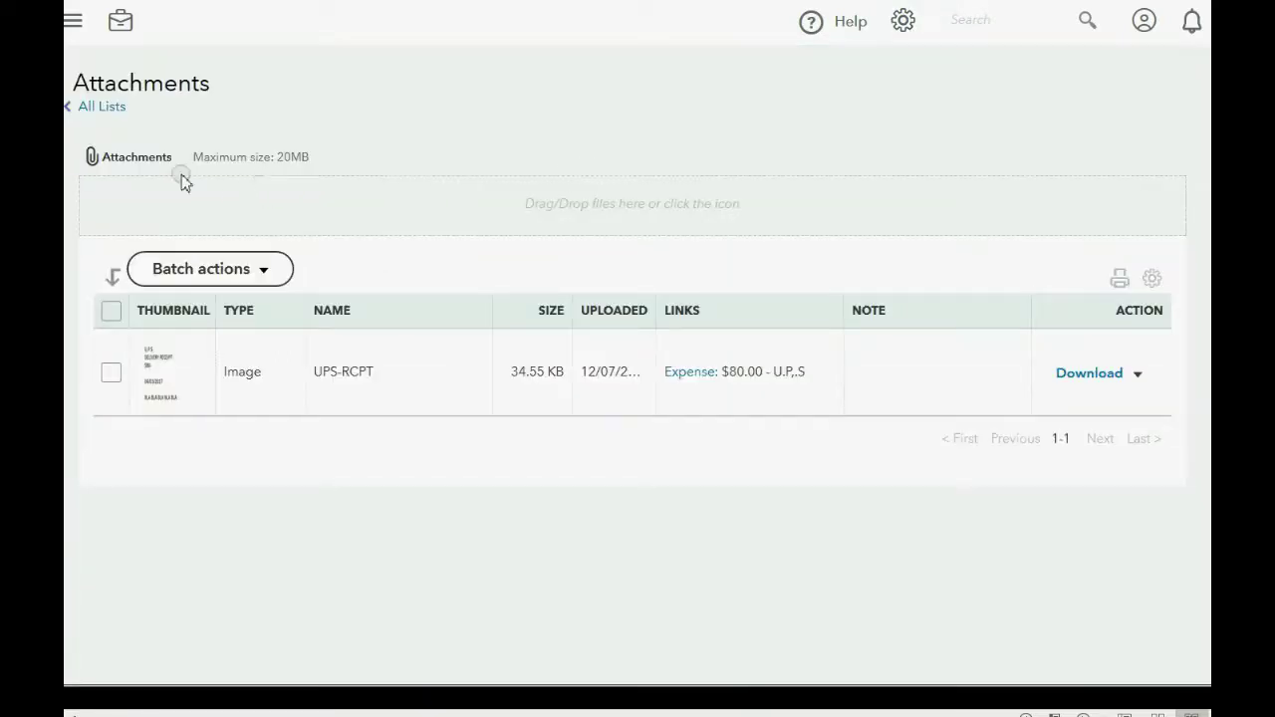
{"action": "left_click", "coordinate": [148, 161]}
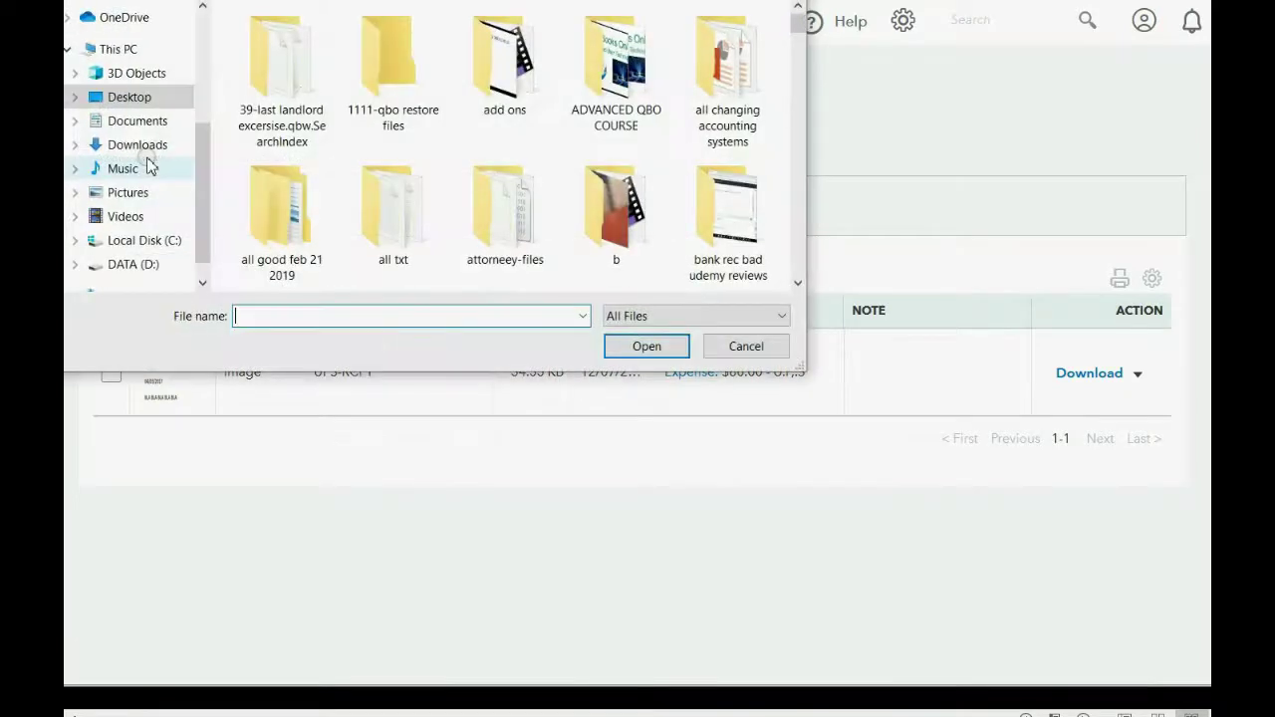
{"action": "type", "text": "RE"}
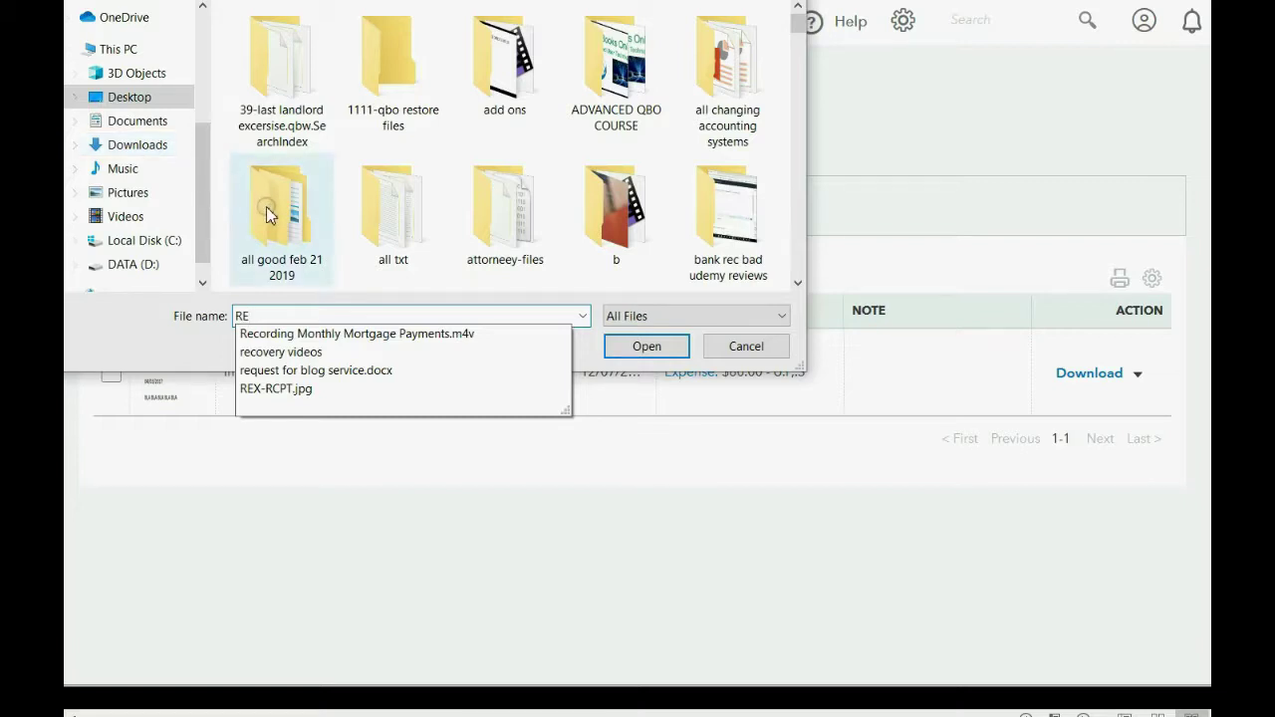
{"action": "left_click", "coordinate": [292, 389]}
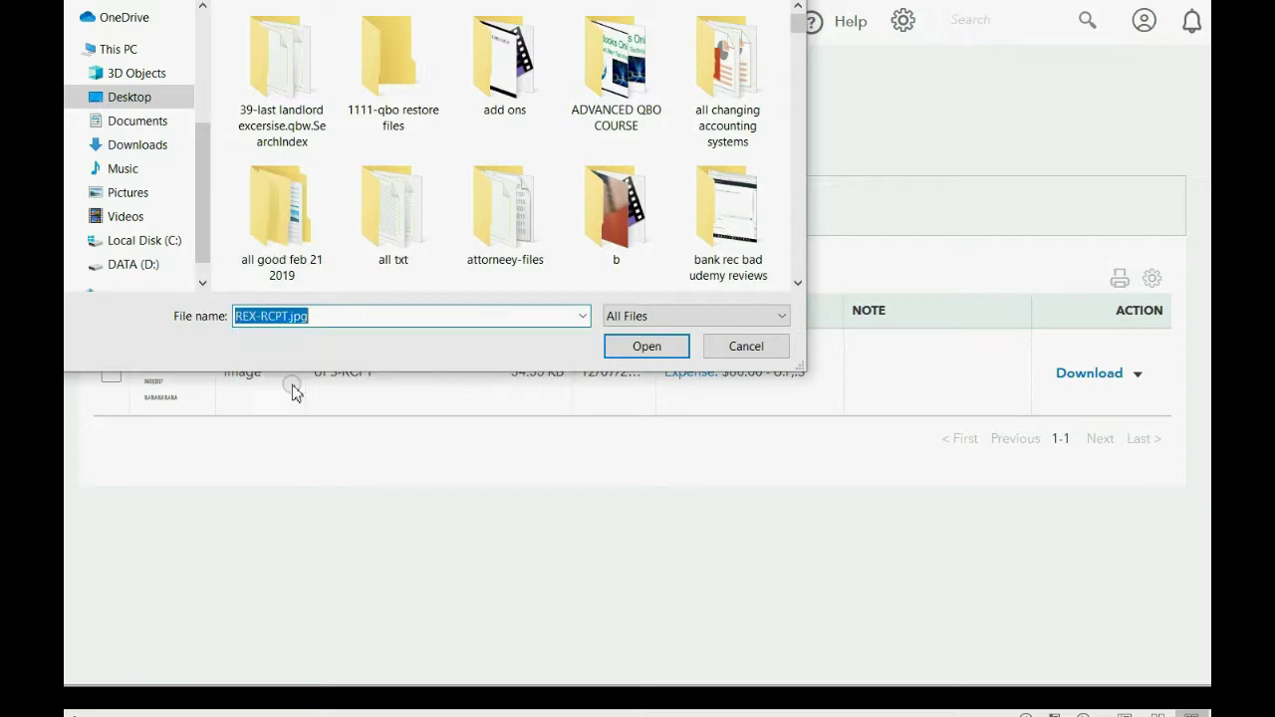
{"action": "left_click", "coordinate": [625, 347]}
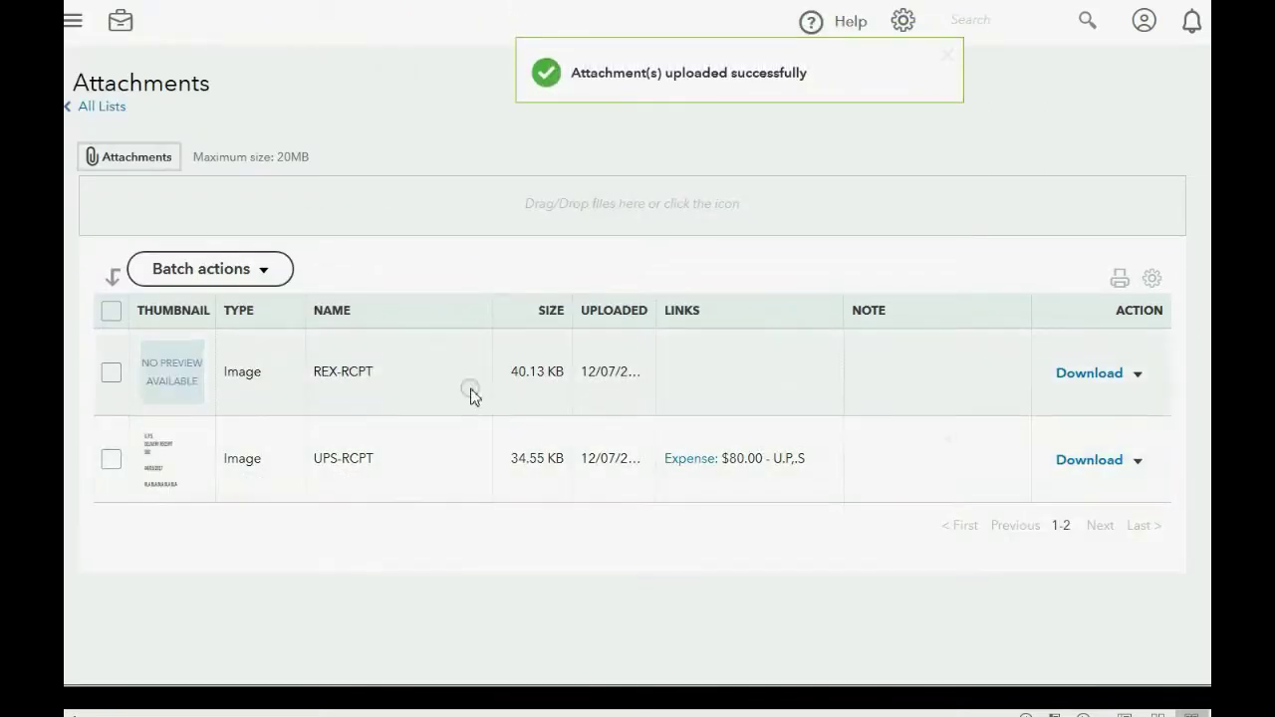
{"action": "left_click", "coordinate": [720, 366]}
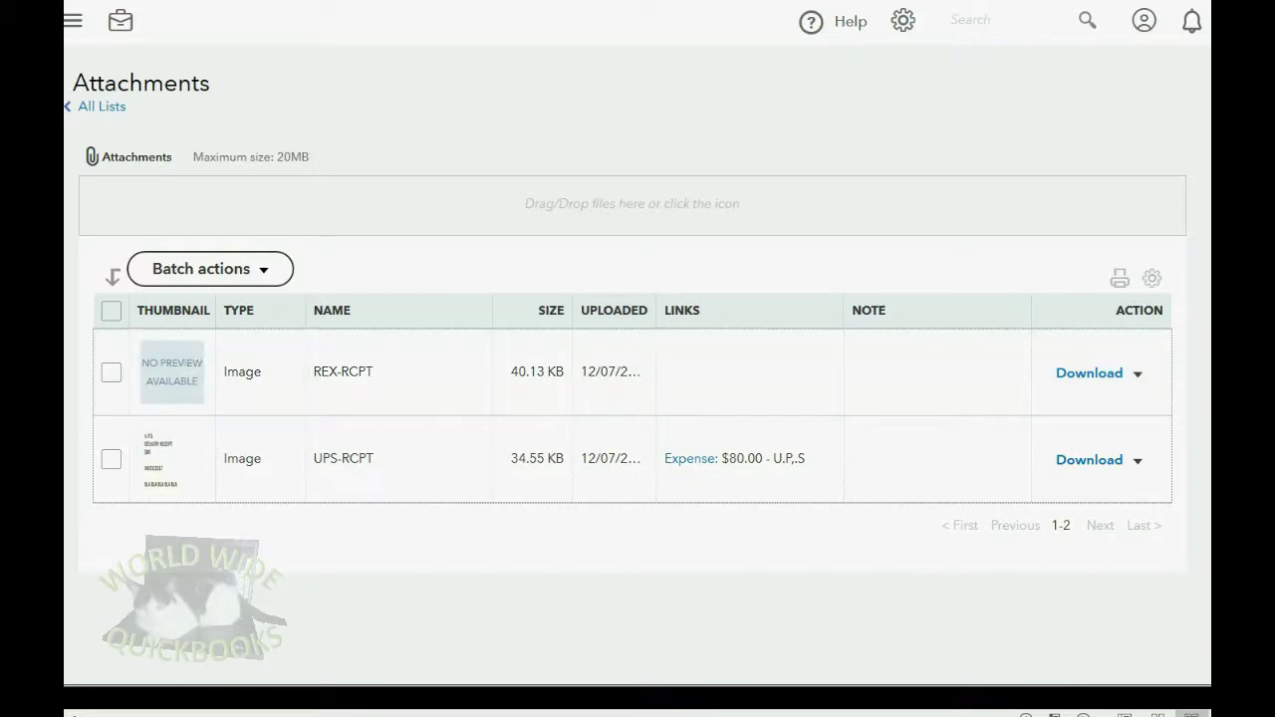
{"action": "key", "text": "super"}
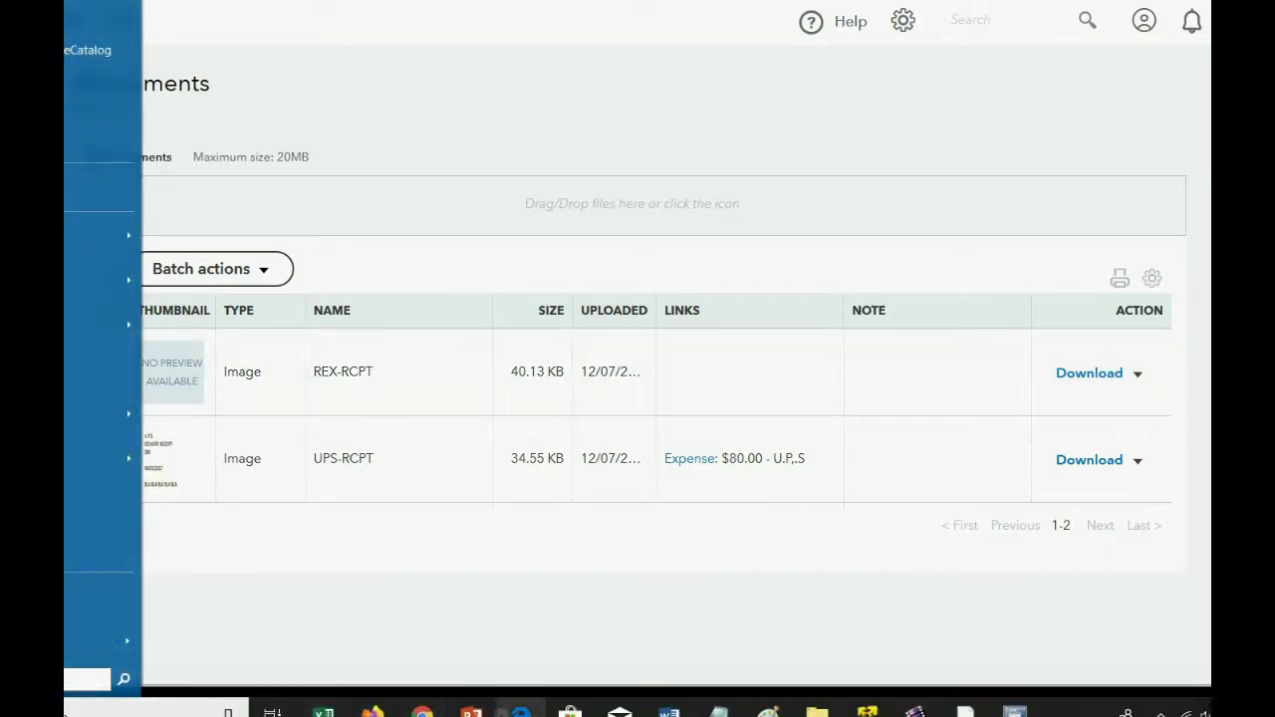
{"action": "left_click", "coordinate": [471, 712]}
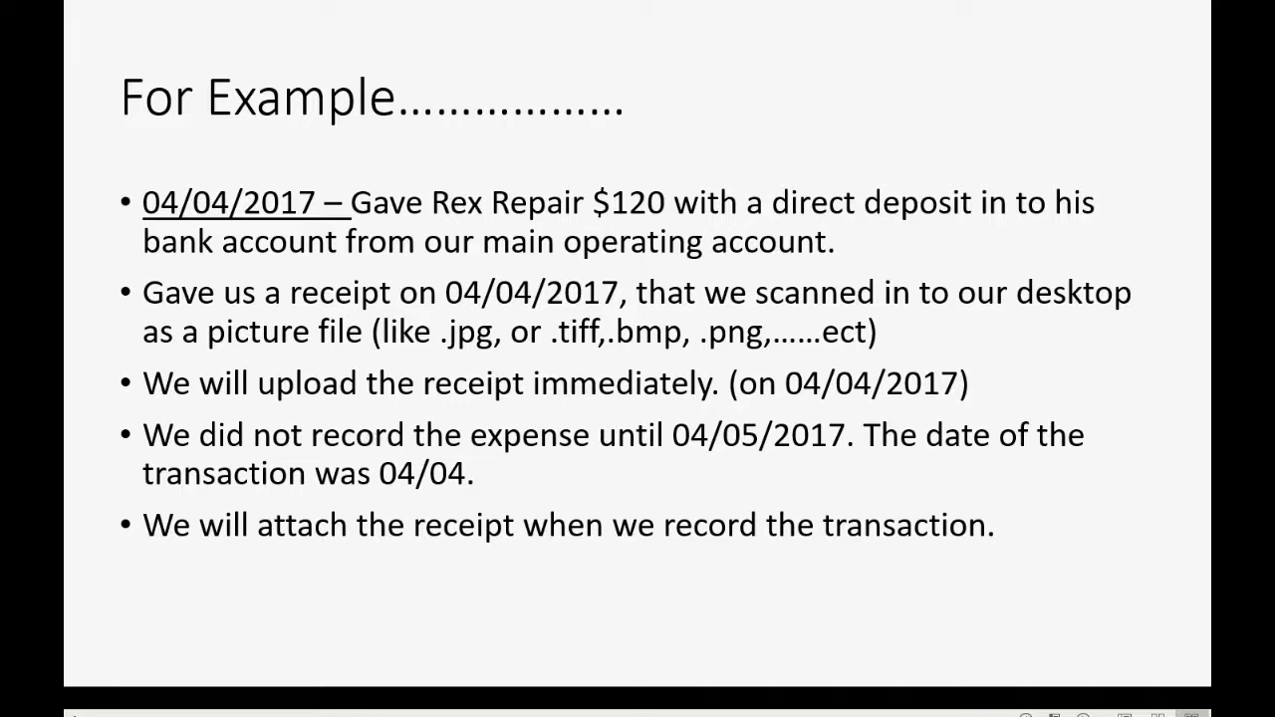
{"action": "key", "text": "super"}
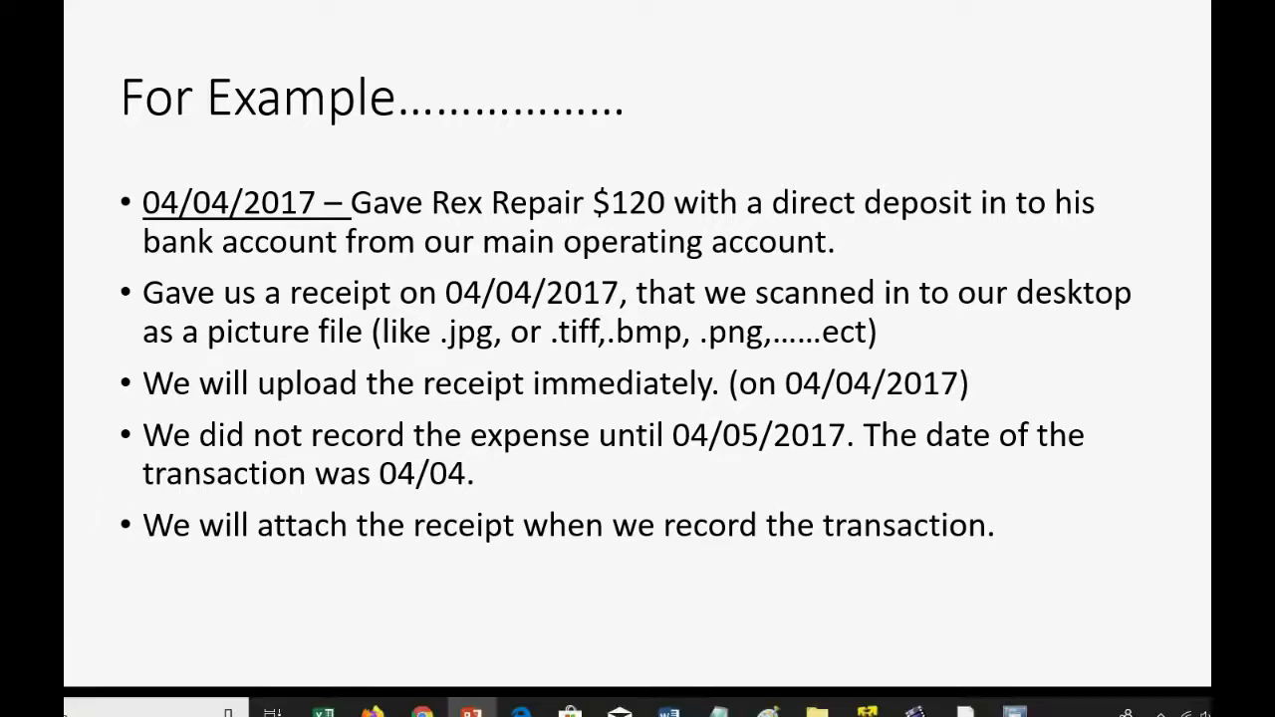
- Start a new expense from the Expenses page dated 04/04/2017
{"action": "left_click", "coordinate": [372, 710]}
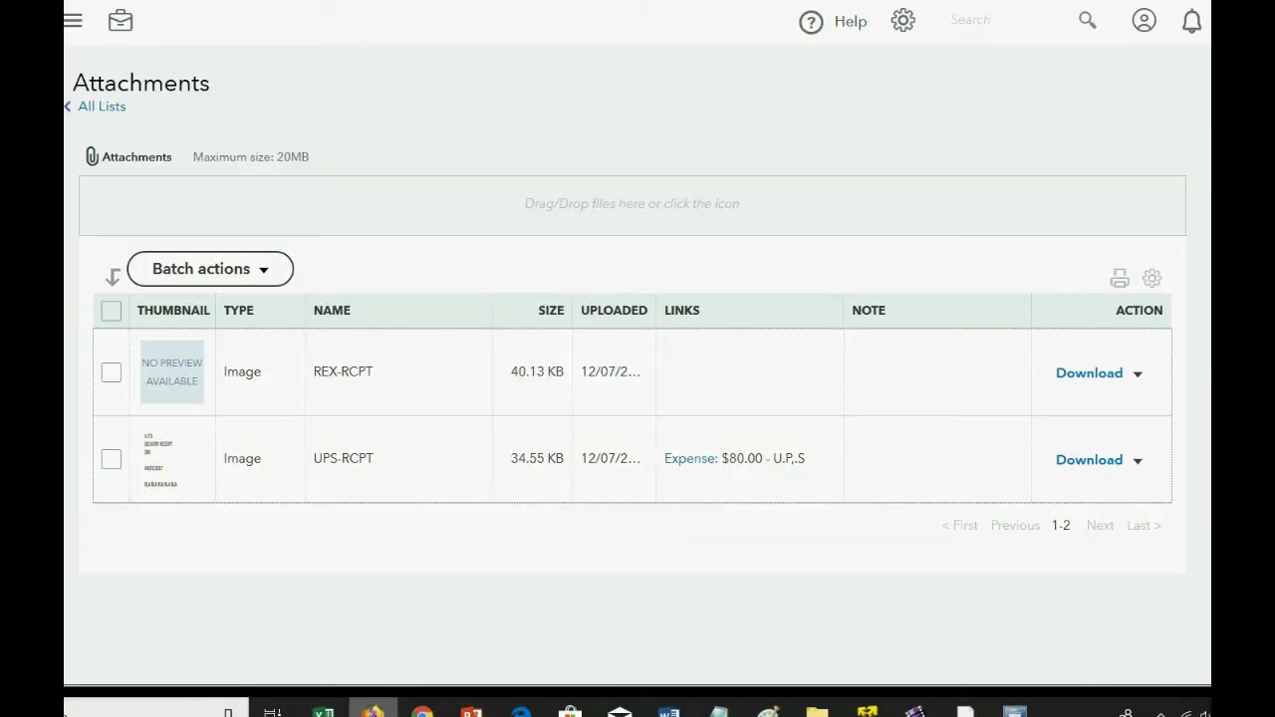
{"action": "left_click", "coordinate": [73, 20]}
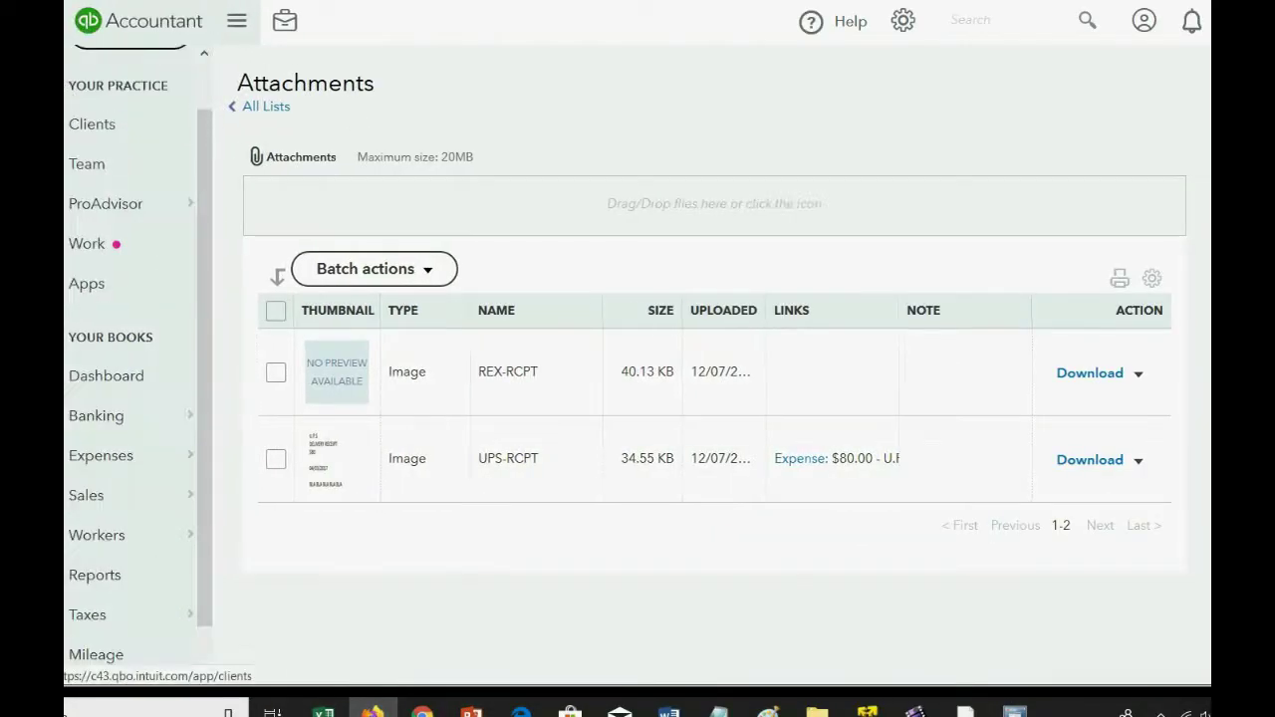
{"action": "left_click", "coordinate": [88, 453]}
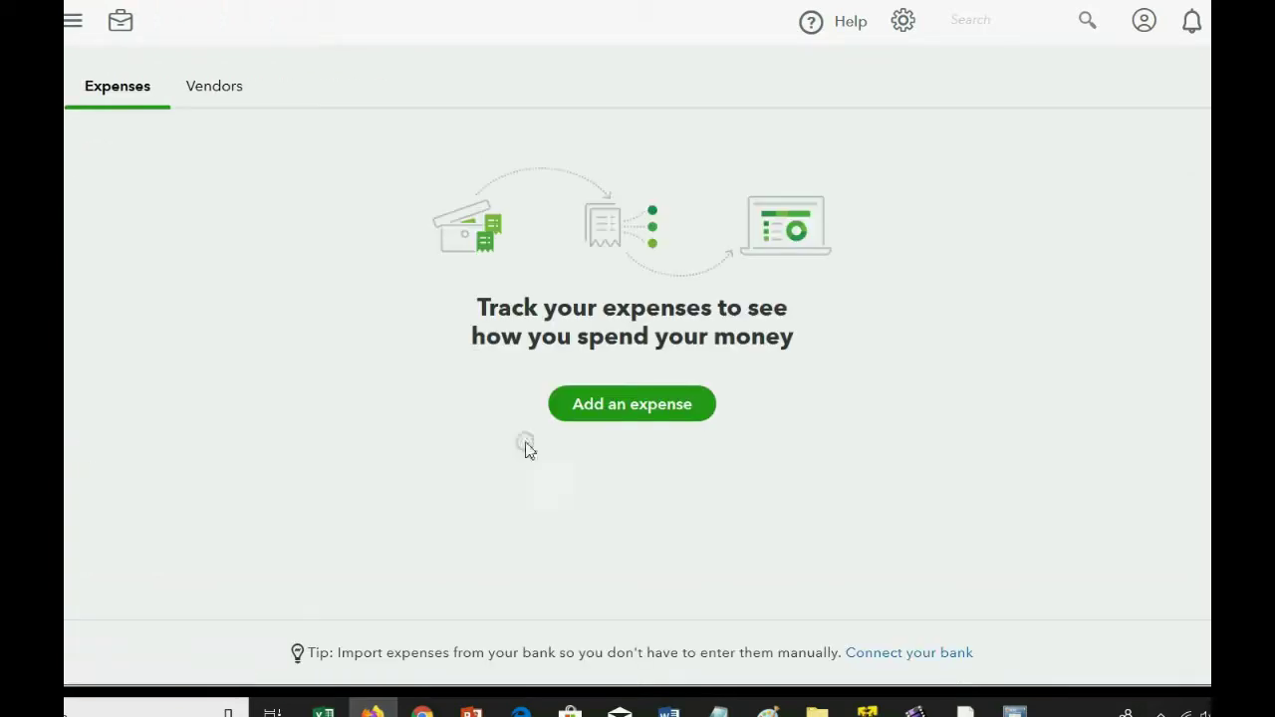
{"action": "left_click", "coordinate": [619, 416]}
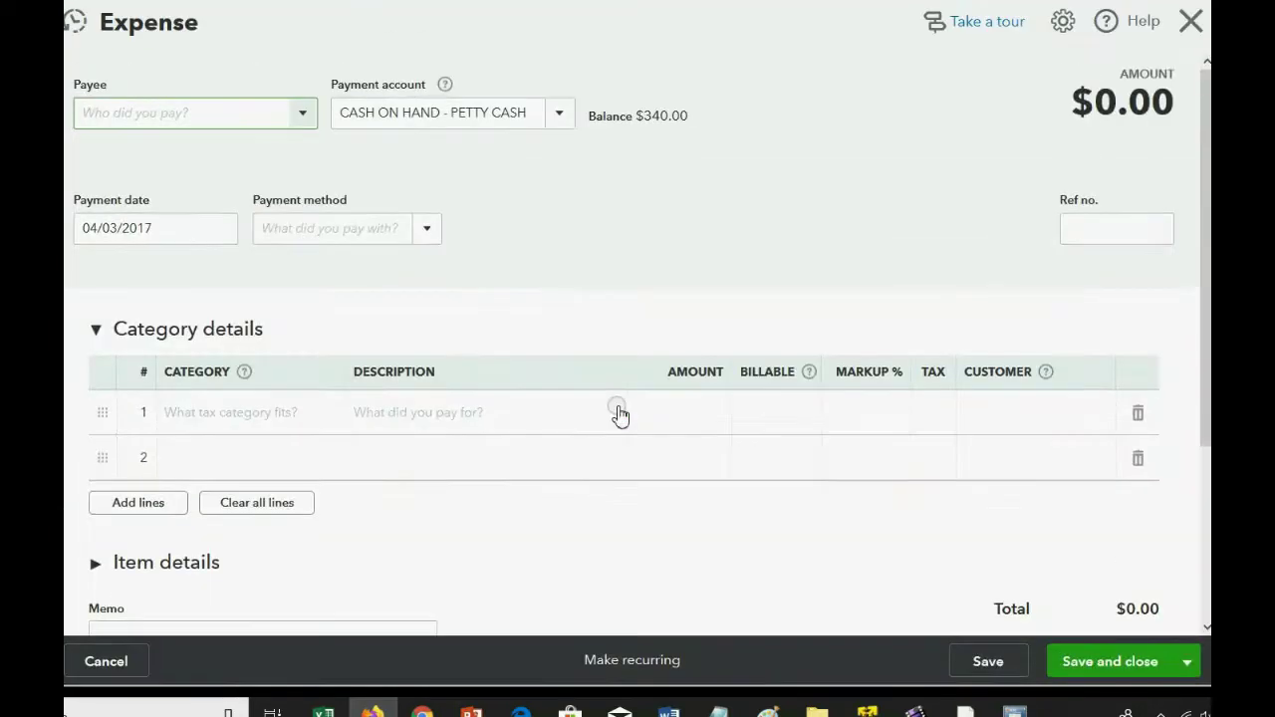
{"action": "left_click", "coordinate": [220, 228]}
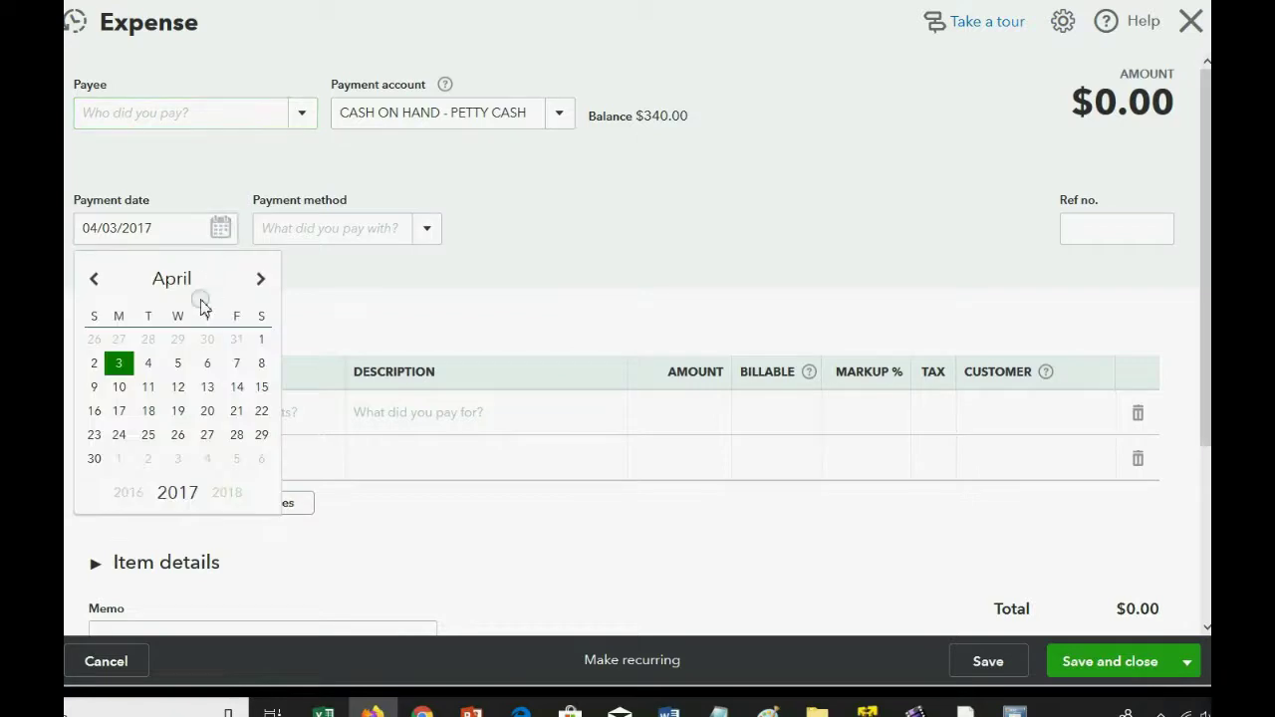
{"action": "left_click", "coordinate": [147, 363]}
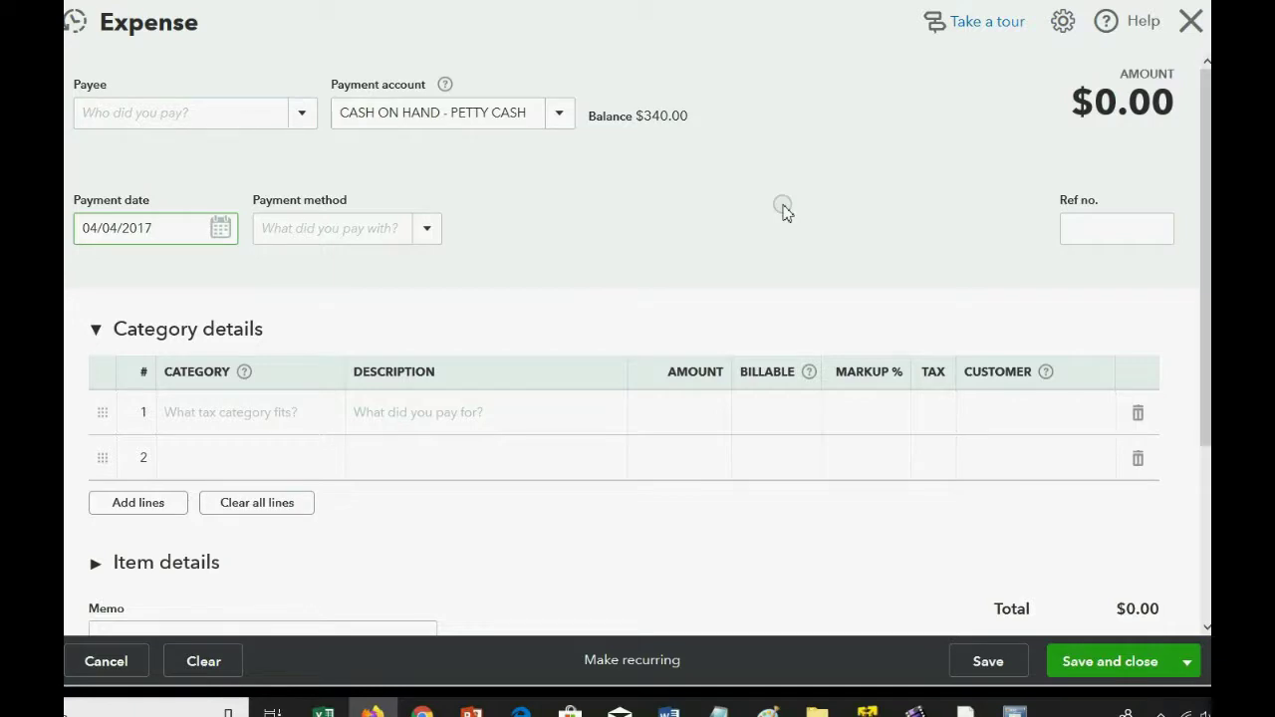
- Set payee REX REPAIR SHOP, account CASH IN BANK and payment method E-Check
{"action": "left_click", "coordinate": [303, 115]}
{"action": "left_click", "coordinate": [203, 257]}
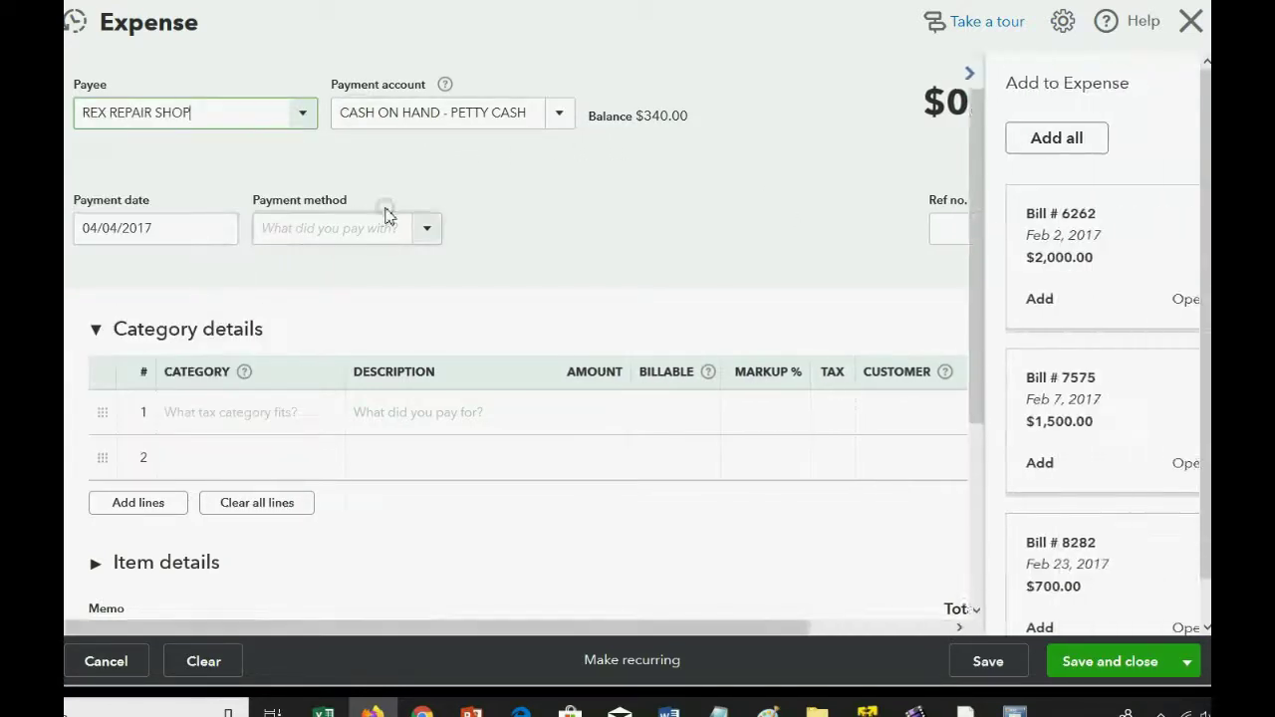
{"action": "left_click", "coordinate": [559, 112]}
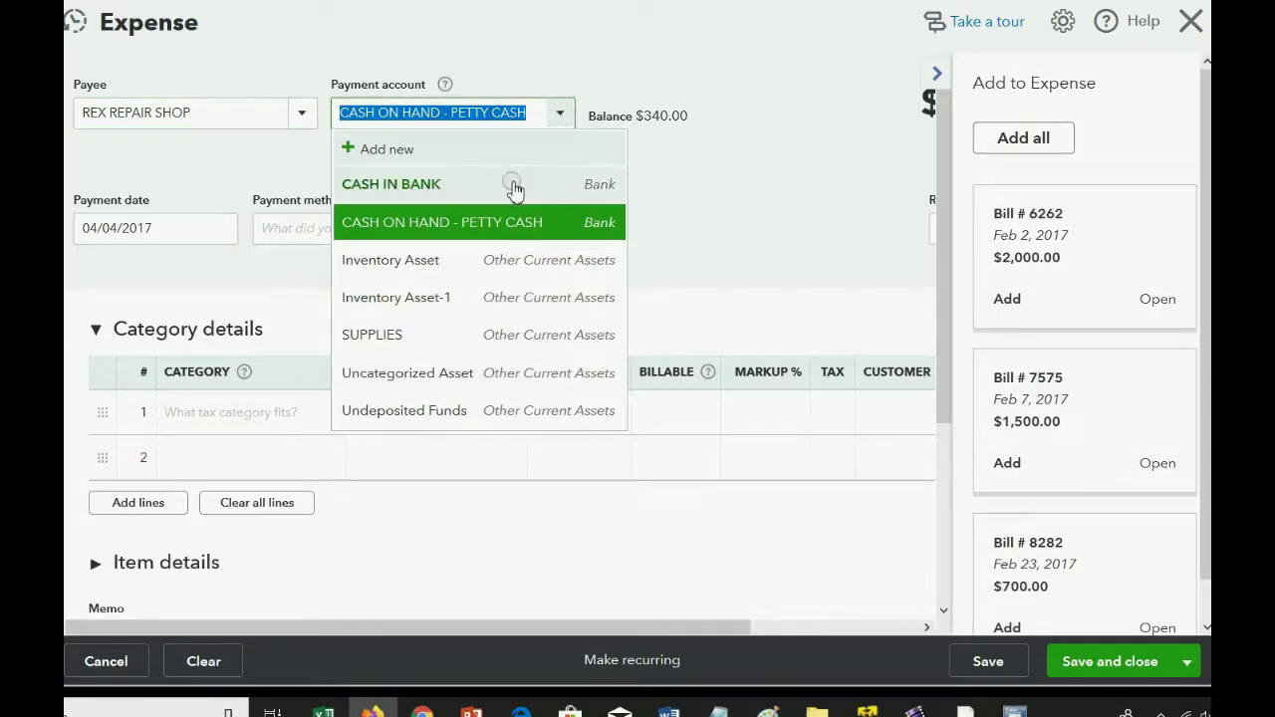
{"action": "left_click", "coordinate": [513, 185]}
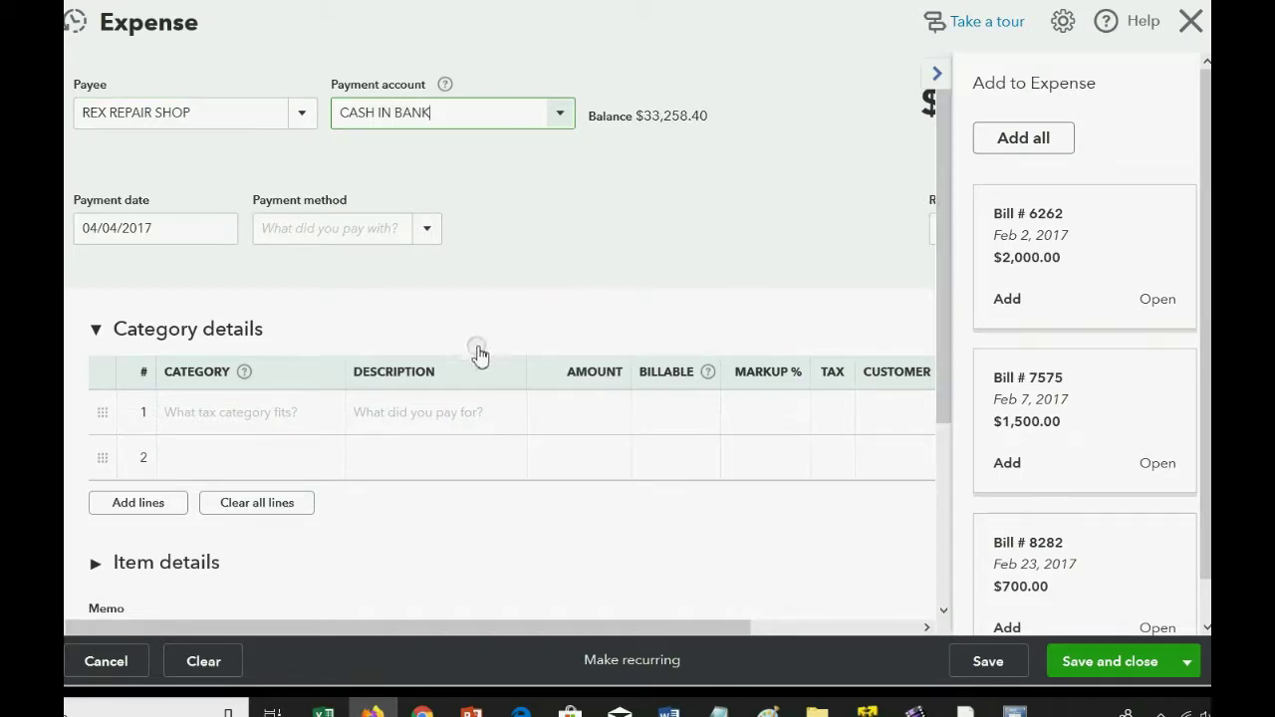
{"action": "left_click", "coordinate": [427, 229]}
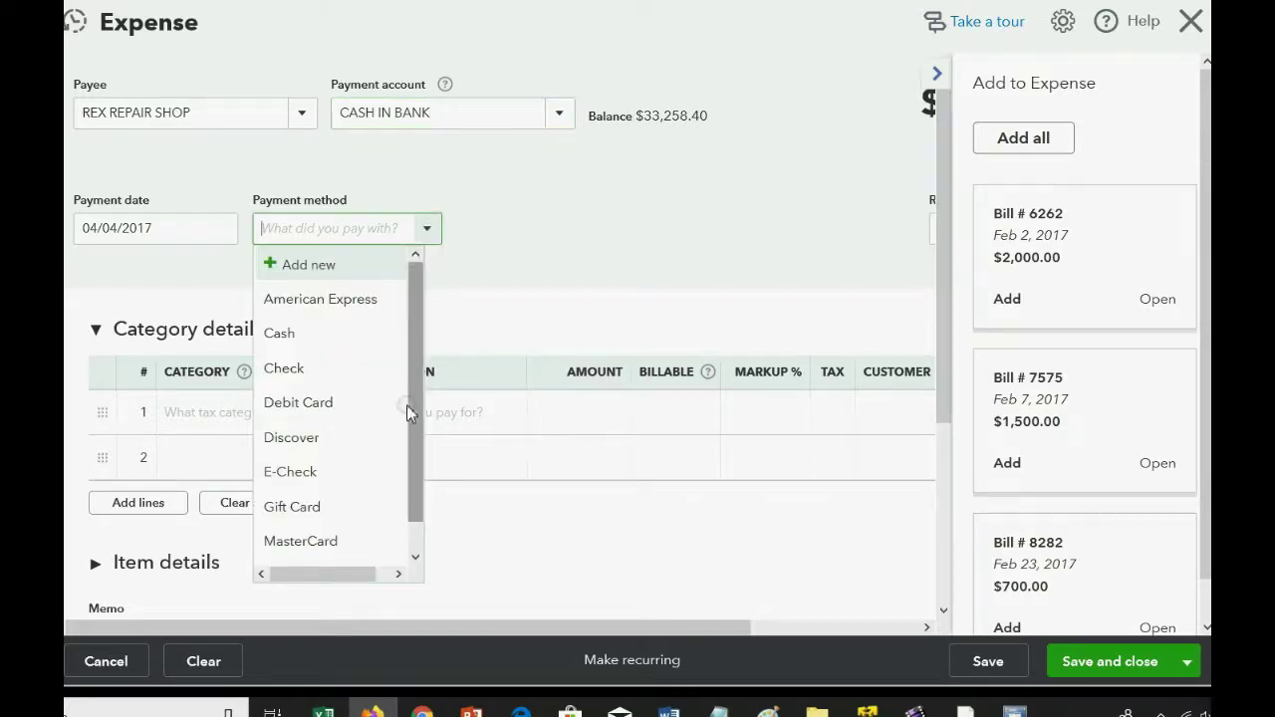
{"action": "scroll", "coordinate": [408, 464], "scroll_direction": "down", "scroll_amount": 1}
{"action": "left_click", "coordinate": [380, 456]}
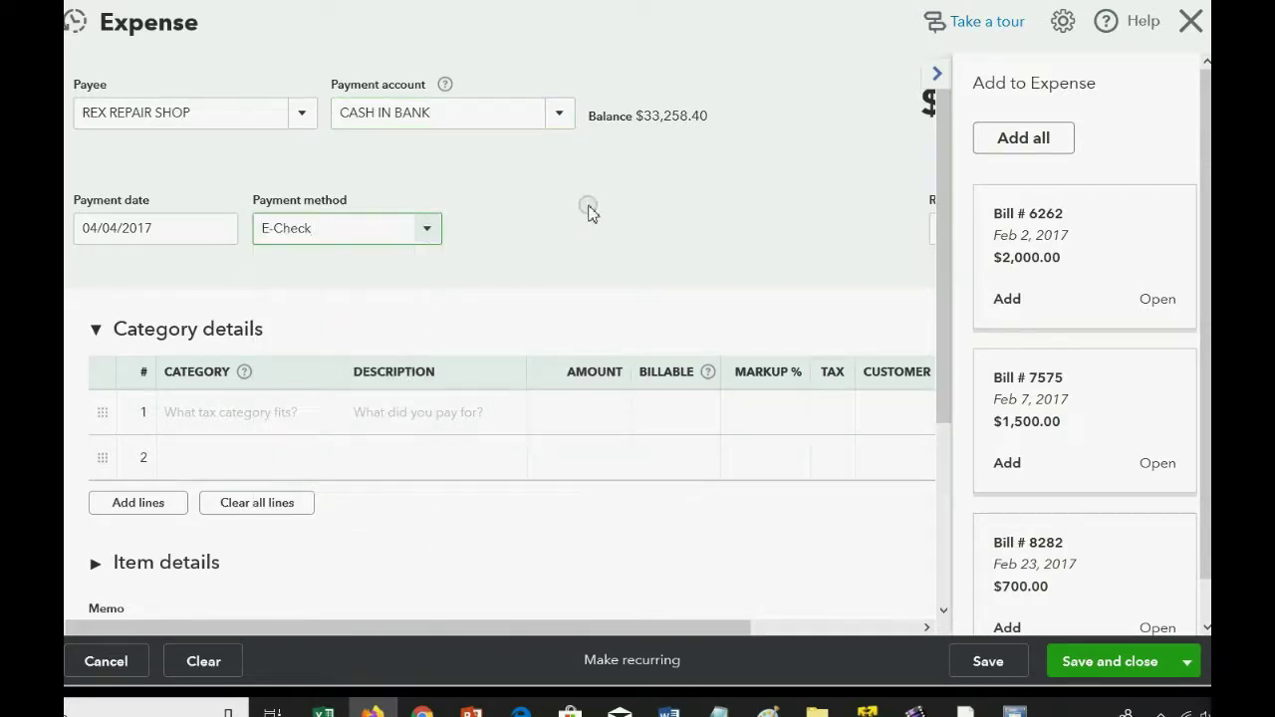
- Enter line 1 as REPAIR EXPENSE with amount 120.00
{"action": "left_click", "coordinate": [325, 426]}
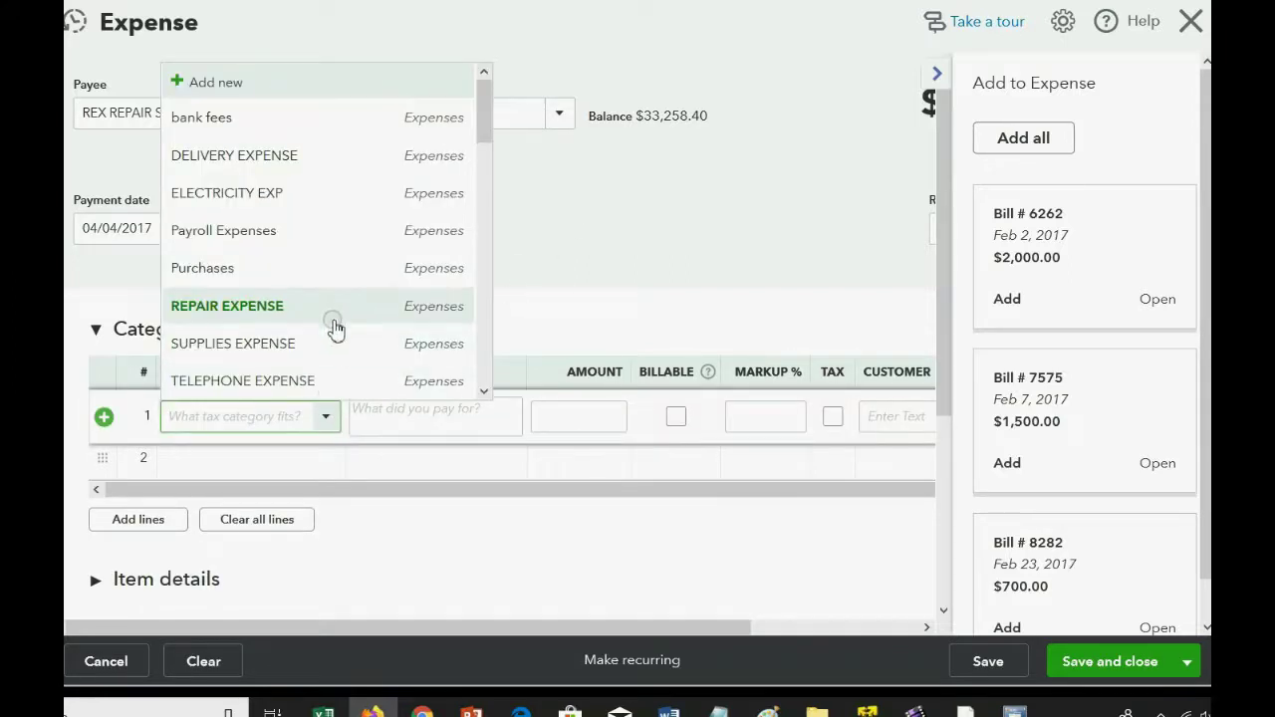
{"action": "left_click", "coordinate": [335, 307]}
{"action": "left_click", "coordinate": [565, 411]}
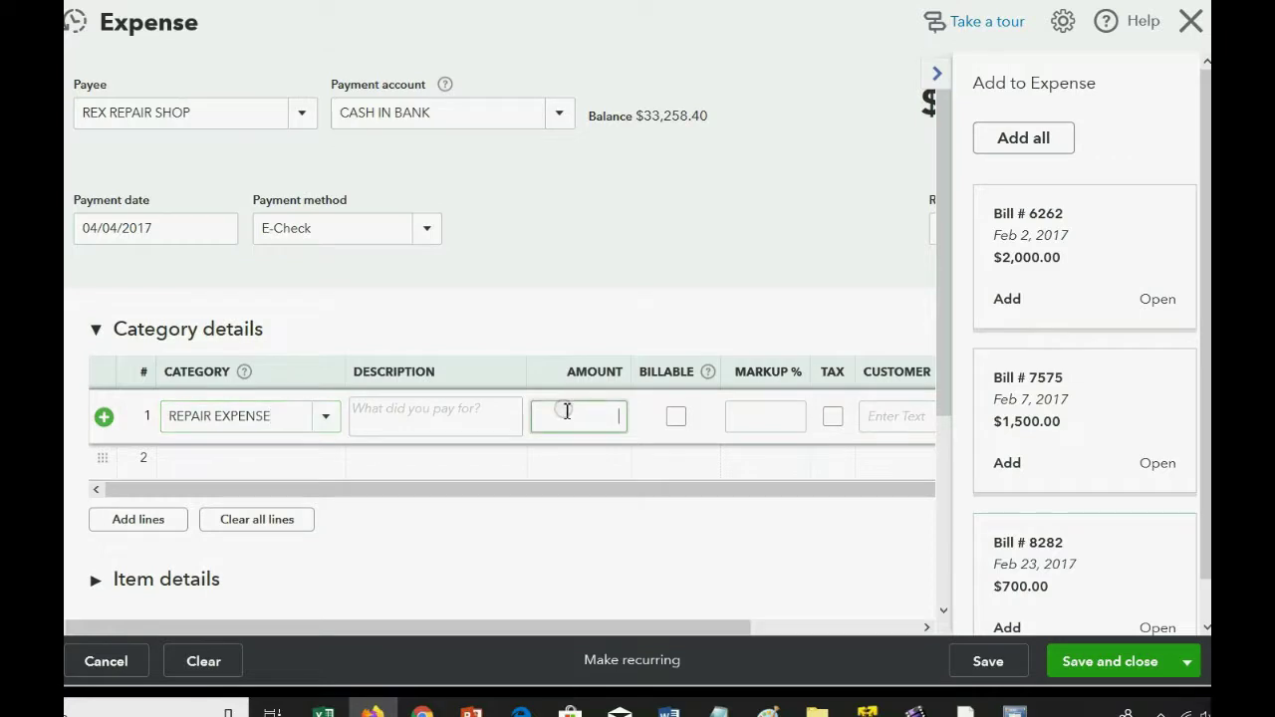
{"action": "type", "text": "120"}
{"action": "key", "text": "Tab"}
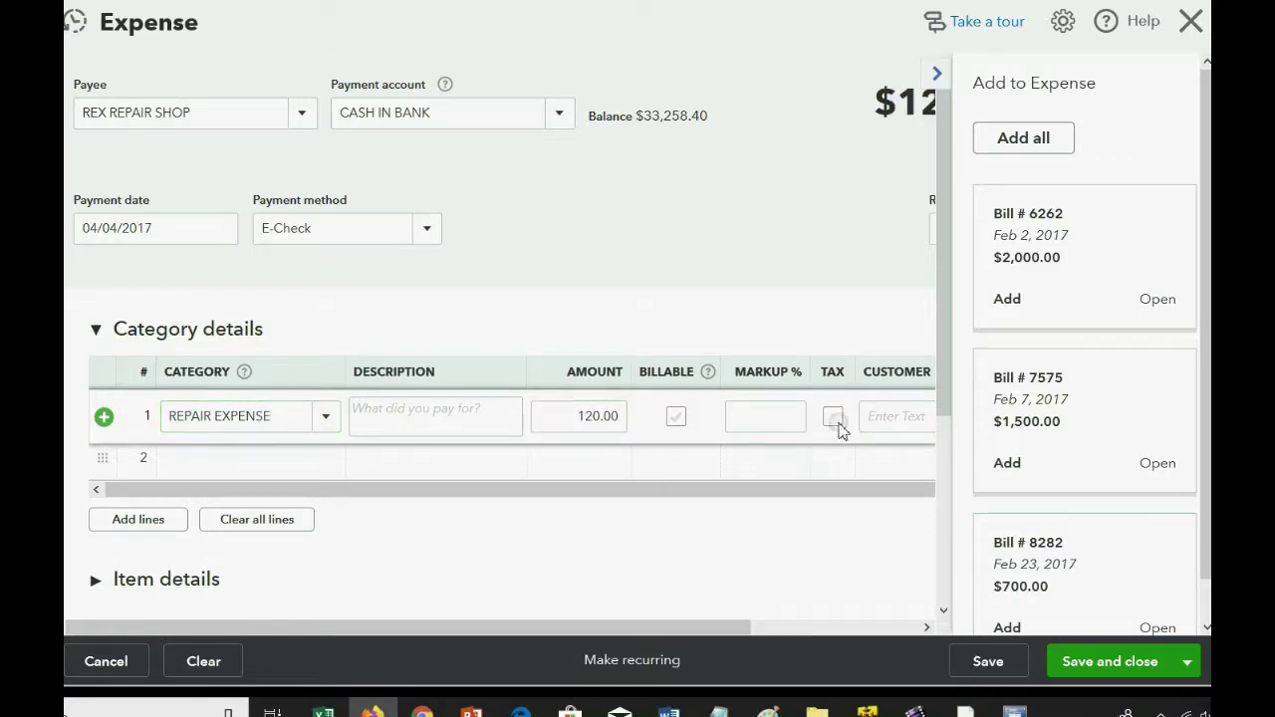
{"action": "left_click_drag", "start_coordinate": [1203, 481], "coordinate": [1199, 574]}
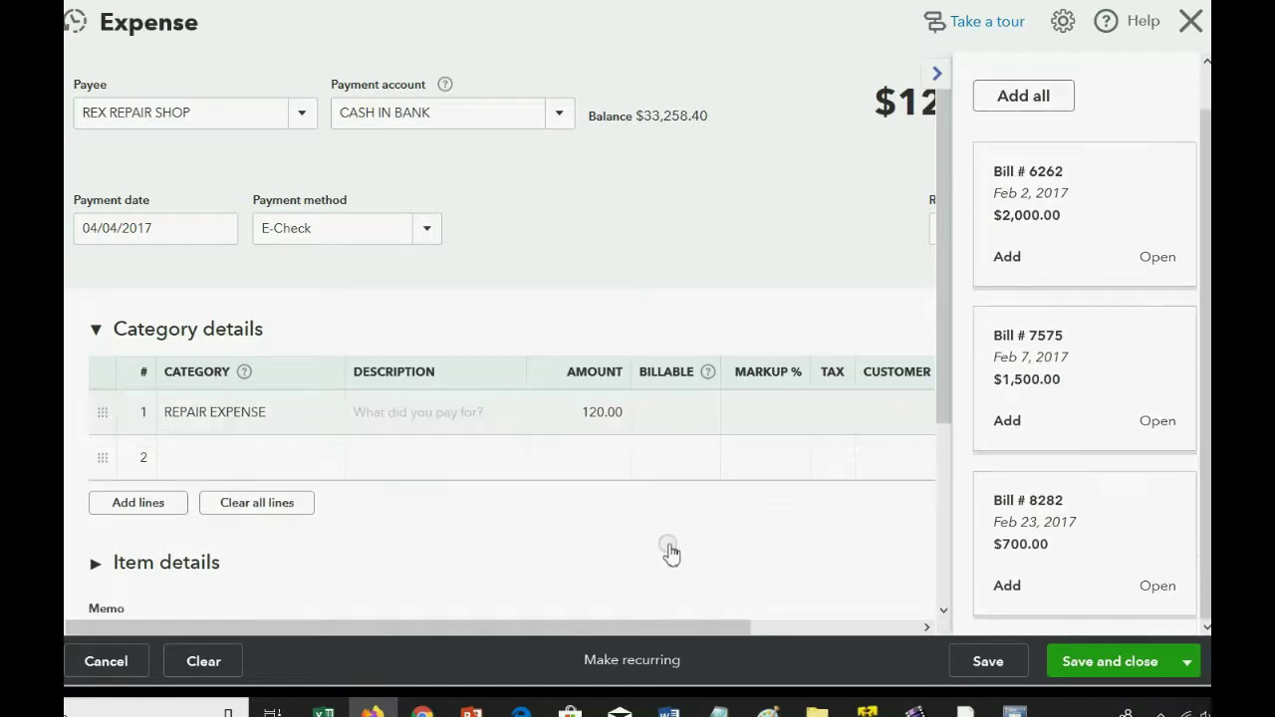
- In the expense's Attachments section, show the existing unlinked uploaded files
{"action": "left_click", "coordinate": [619, 440]}
{"action": "scroll", "coordinate": [620, 448], "scroll_direction": "down", "scroll_amount": 5}
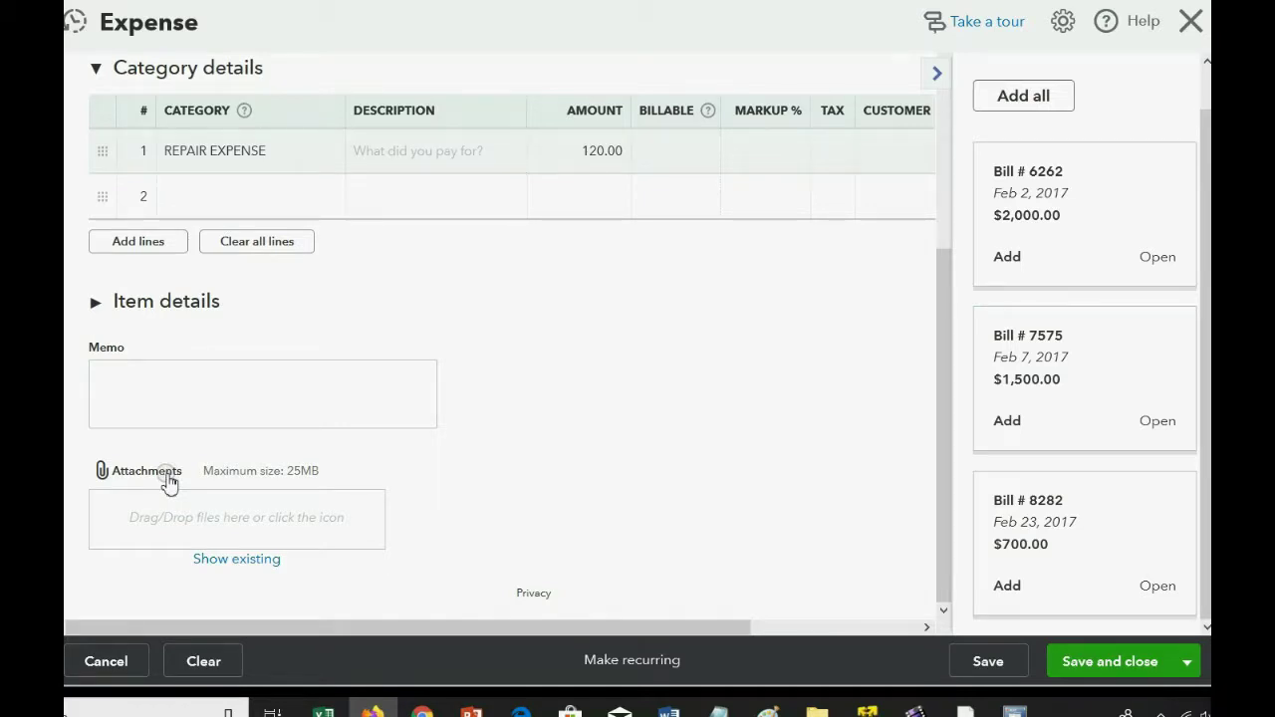
{"action": "left_click", "coordinate": [227, 561]}
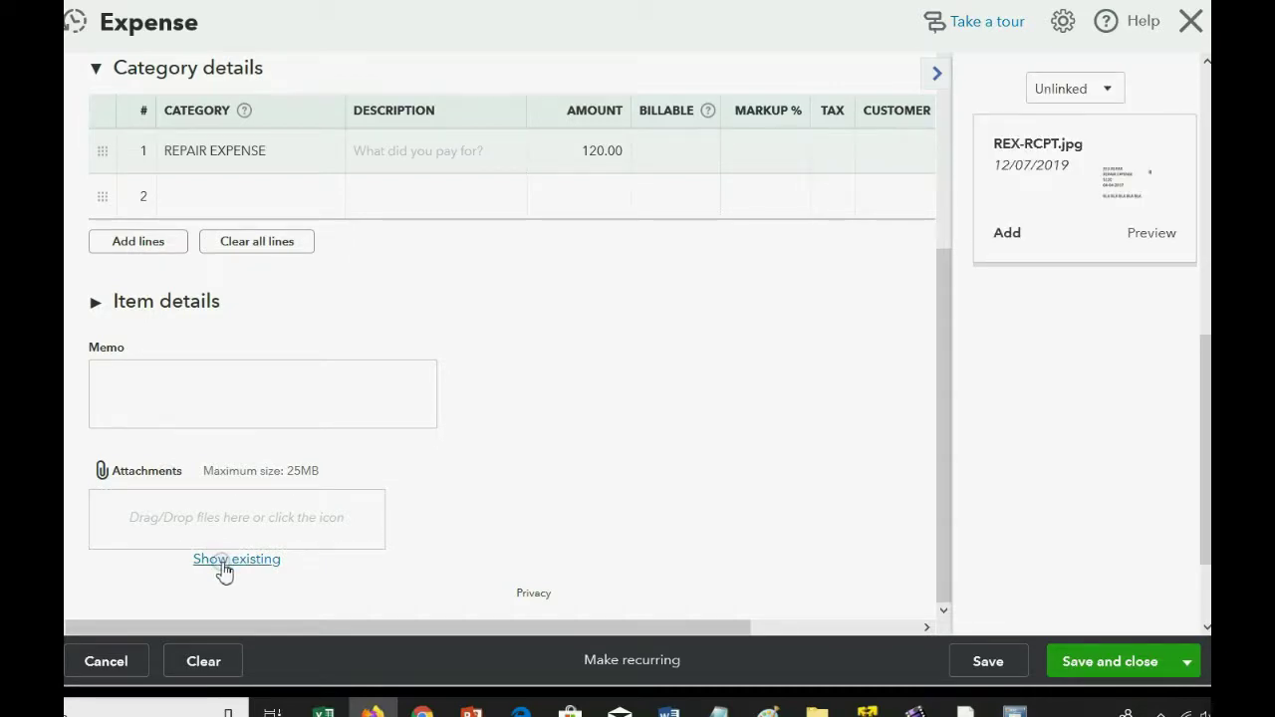
{"action": "left_click", "coordinate": [1044, 92]}
{"action": "left_click", "coordinate": [1045, 92]}
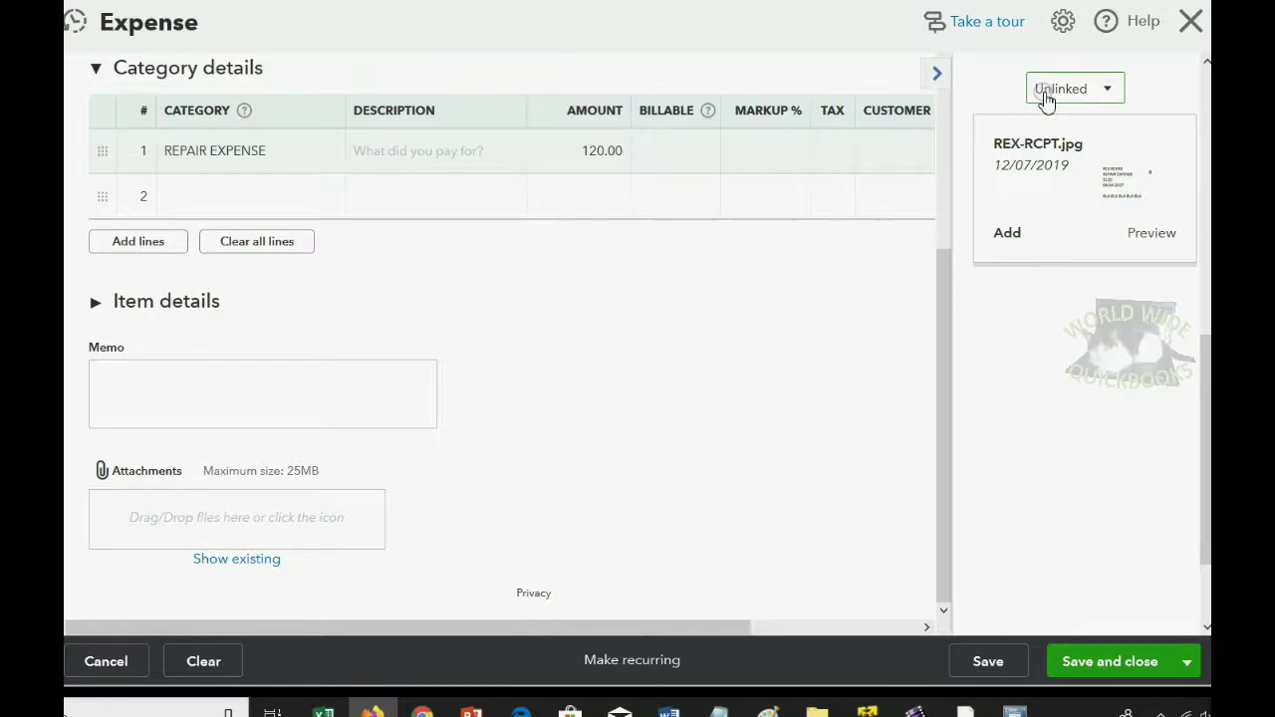
- Add REX-RCPT.jpg to the $120.00 expense and save and close it
{"action": "left_click", "coordinate": [516, 325]}
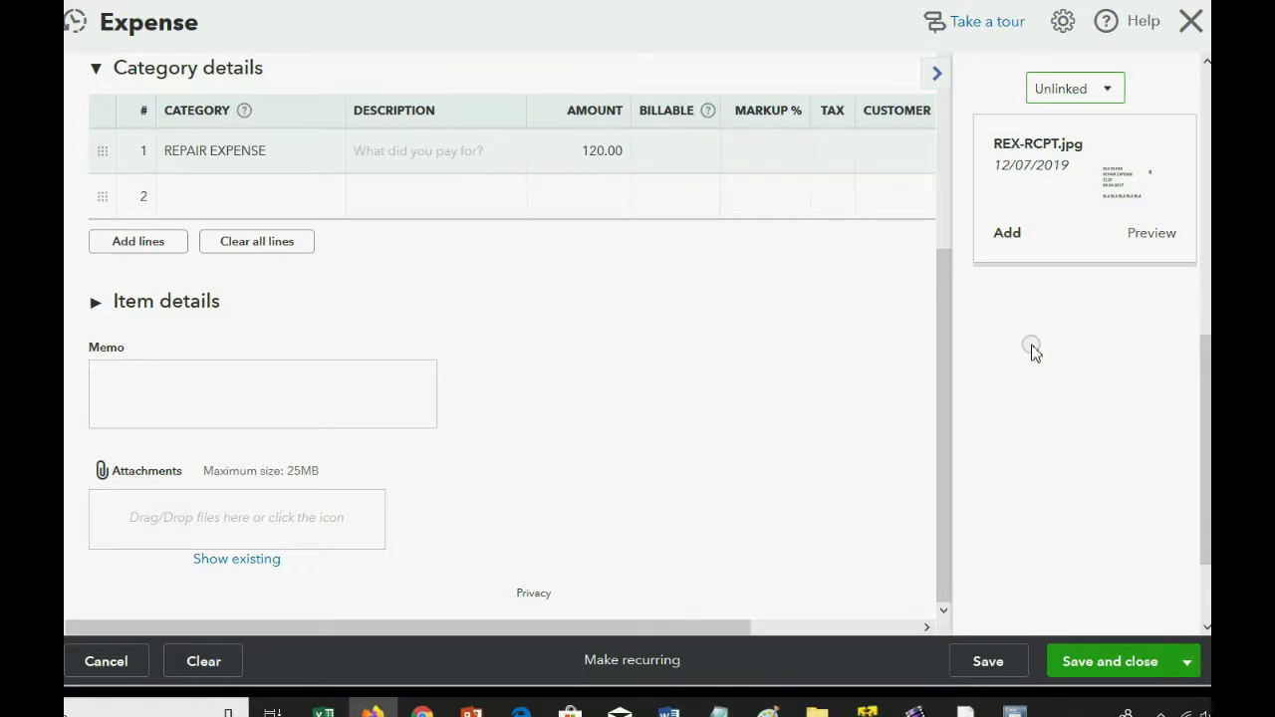
{"action": "left_click", "coordinate": [1007, 233]}
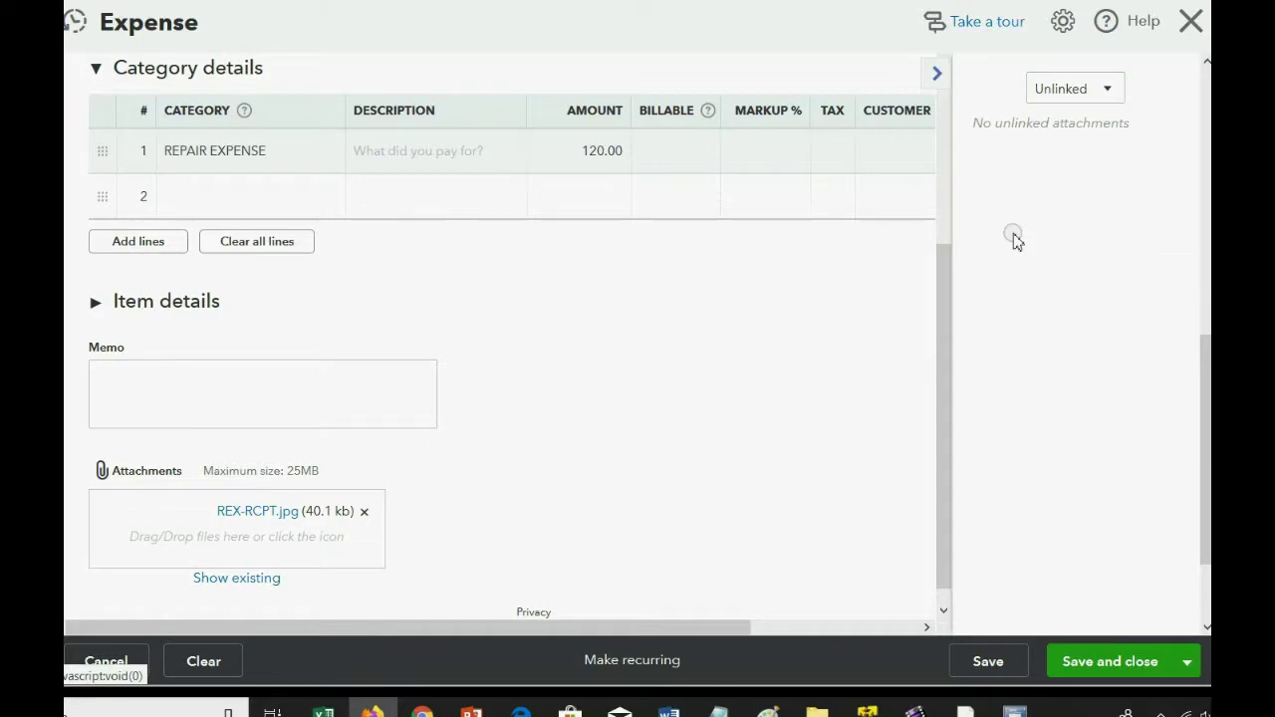
{"action": "left_click", "coordinate": [1114, 664]}
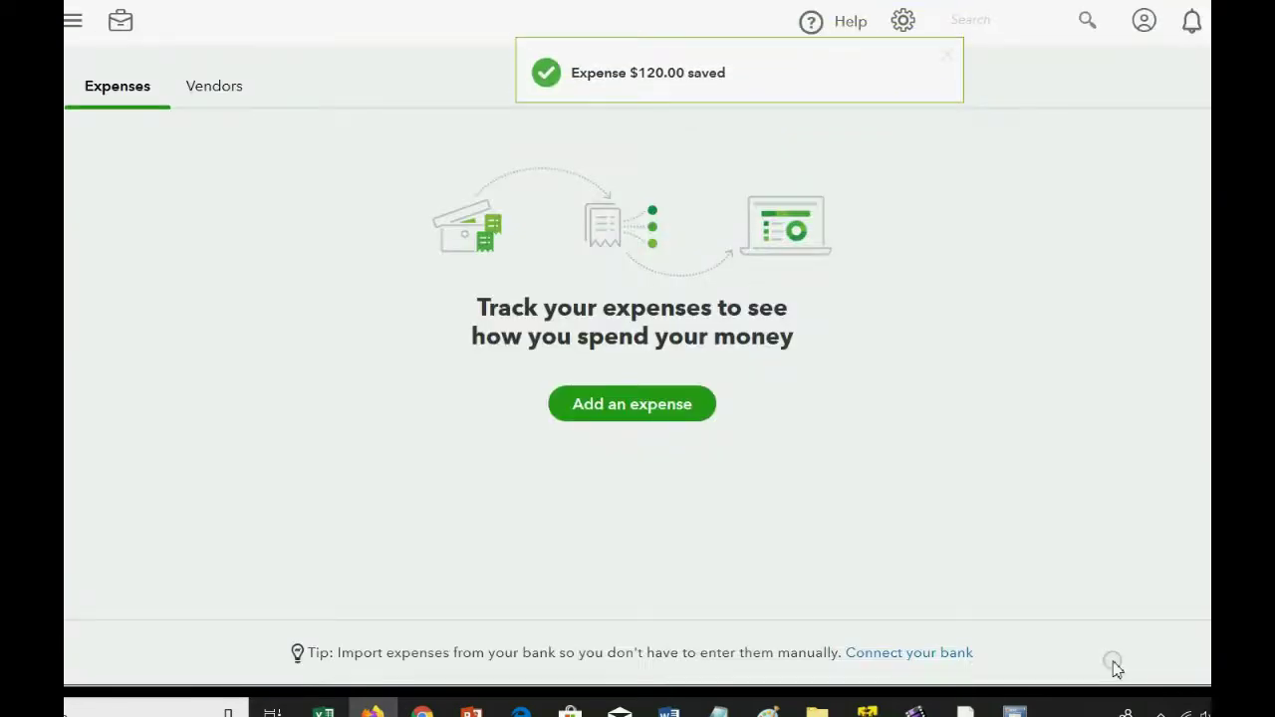
- Check in the Attachments list that REX-RCPT now links to the $120.00 expense
{"action": "left_click", "coordinate": [72, 22]}
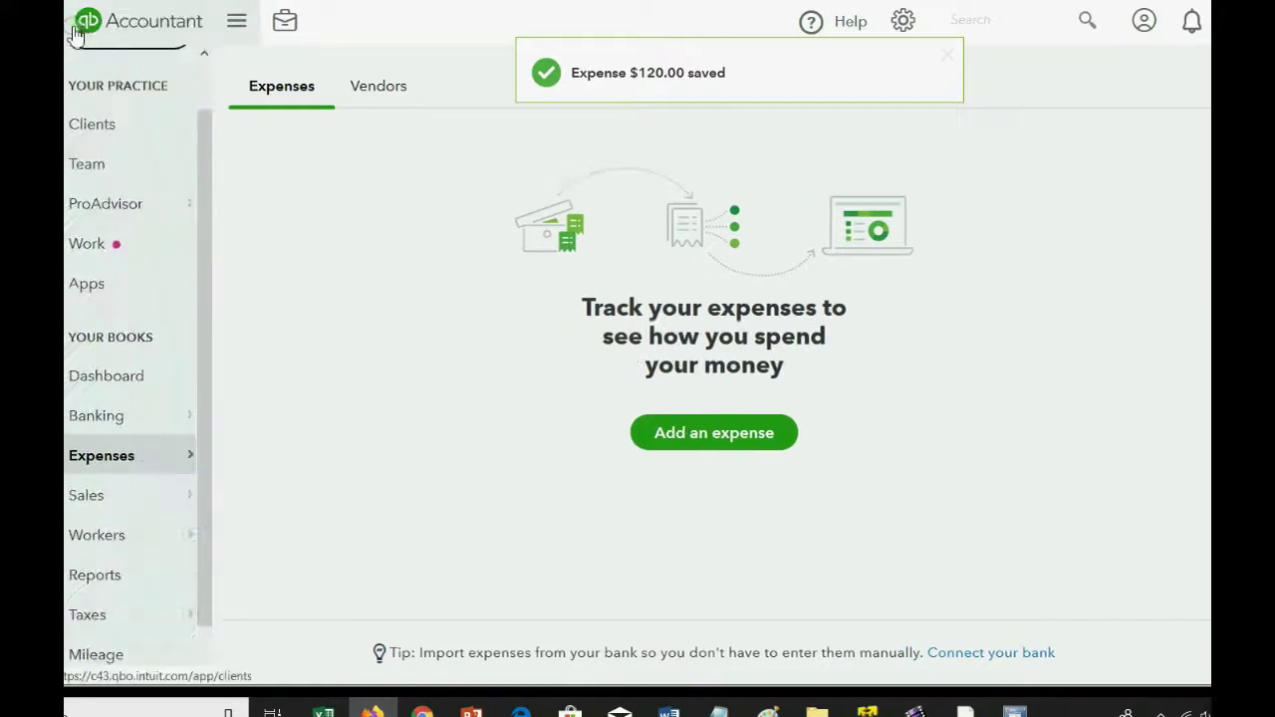
{"action": "left_click", "coordinate": [903, 21]}
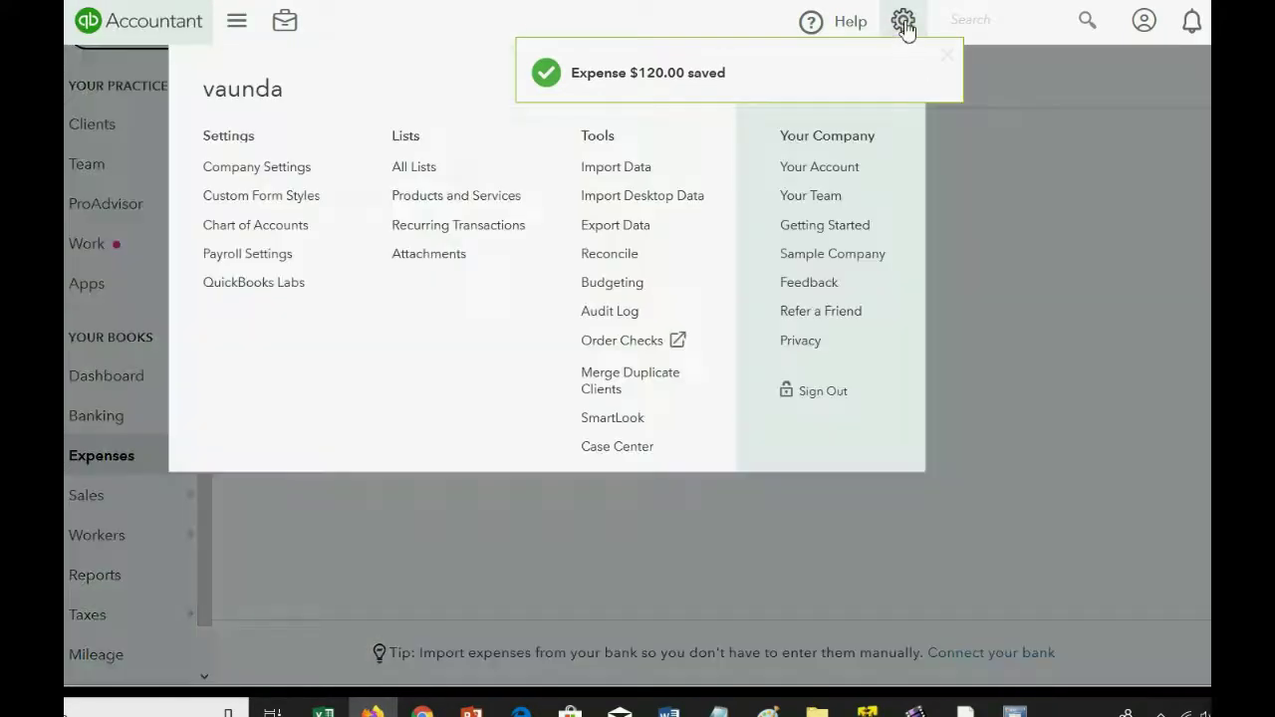
{"action": "left_click", "coordinate": [430, 255]}
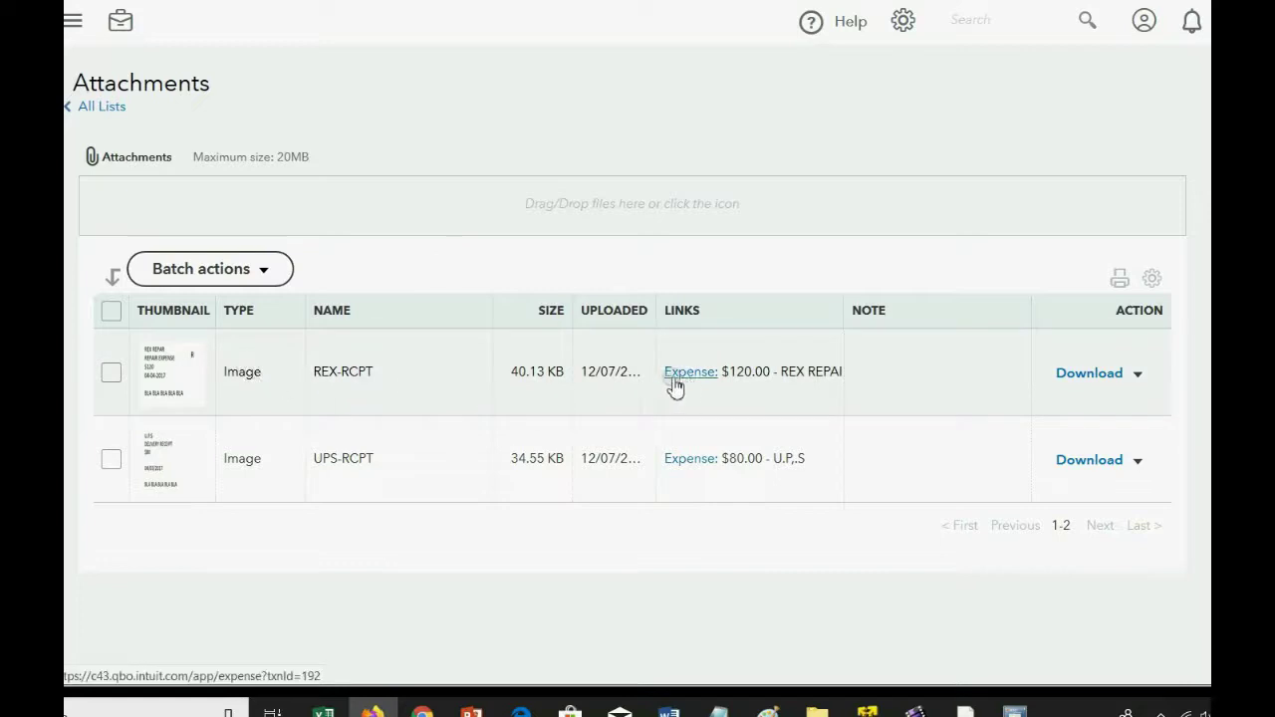
{"action": "mouse_move", "coordinate": [587, 372]}
{"action": "left_mouse_down"}
{"action": "mouse_move", "coordinate": [636, 372]}
{"action": "mouse_move", "coordinate": [607, 373]}
{"action": "mouse_move", "coordinate": [598, 354]}
{"action": "left_mouse_up"}
{"action": "left_click", "coordinate": [598, 351]}
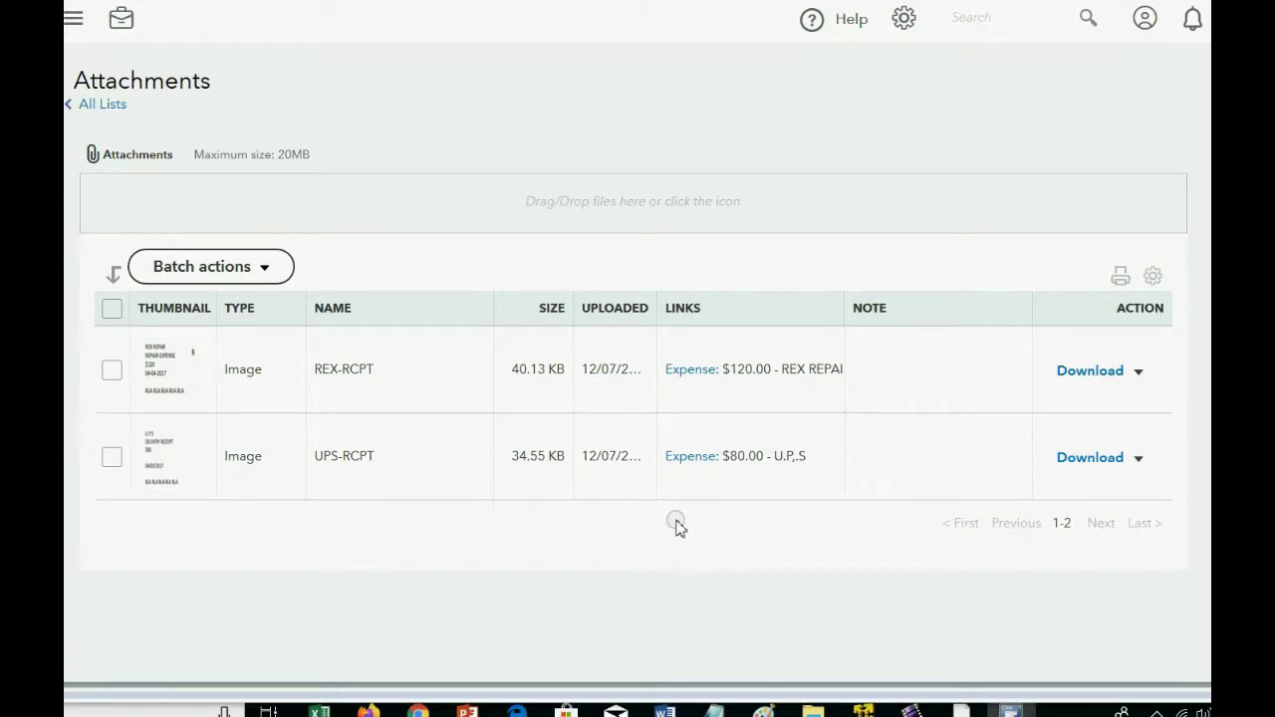
- Open the linked $120.00 expense and view the attached REX-RCPT.jpg receipt image
{"action": "left_click", "coordinate": [691, 370]}
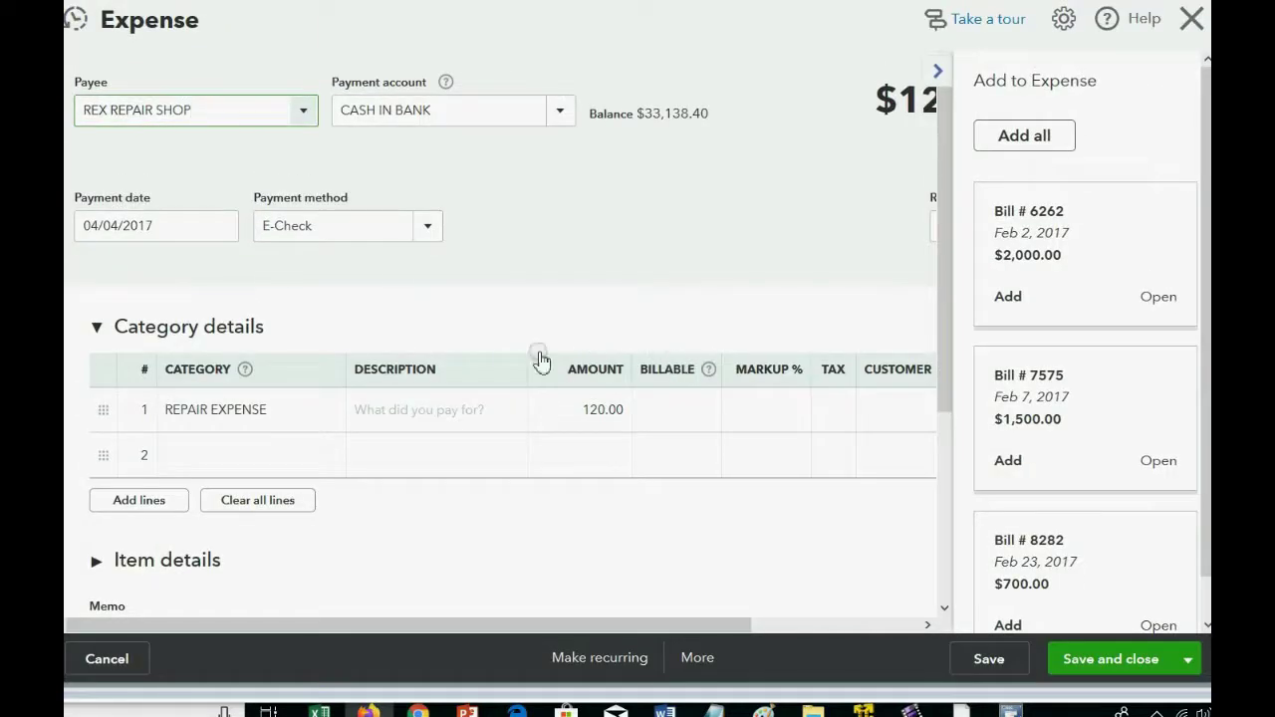
{"action": "scroll", "coordinate": [504, 373], "scroll_direction": "down", "scroll_amount": 3}
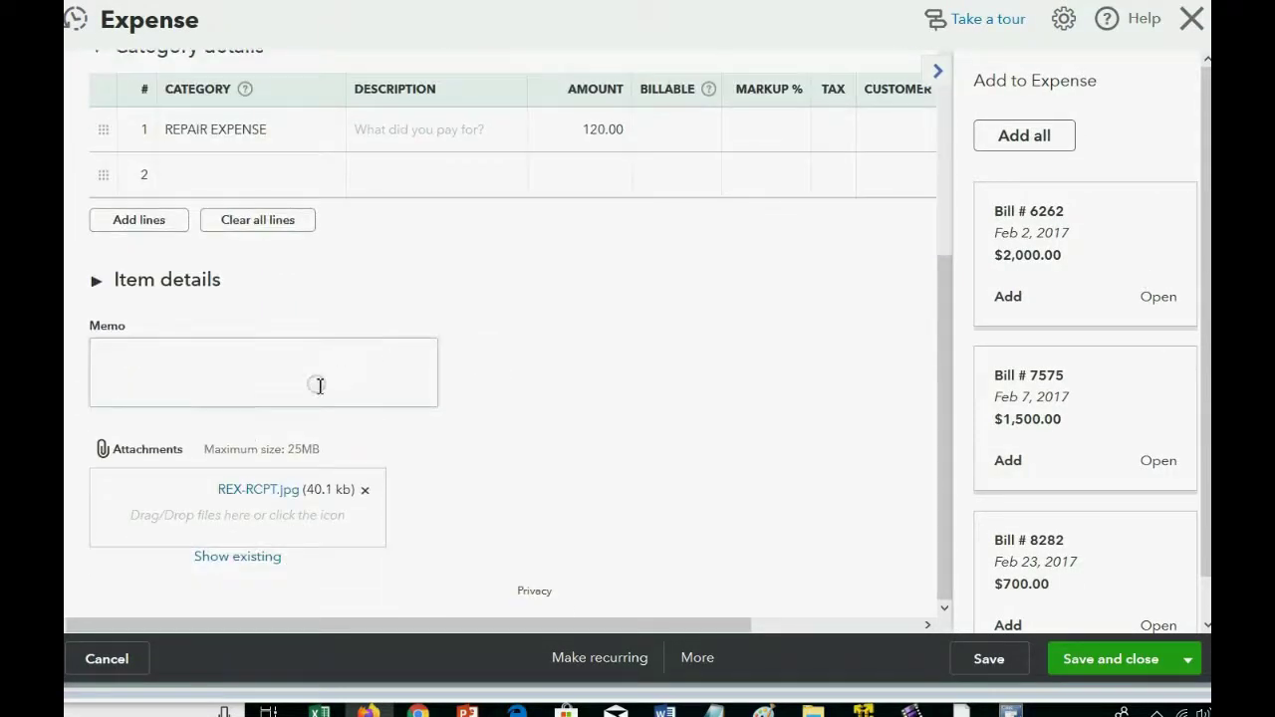
{"action": "left_click", "coordinate": [246, 496]}
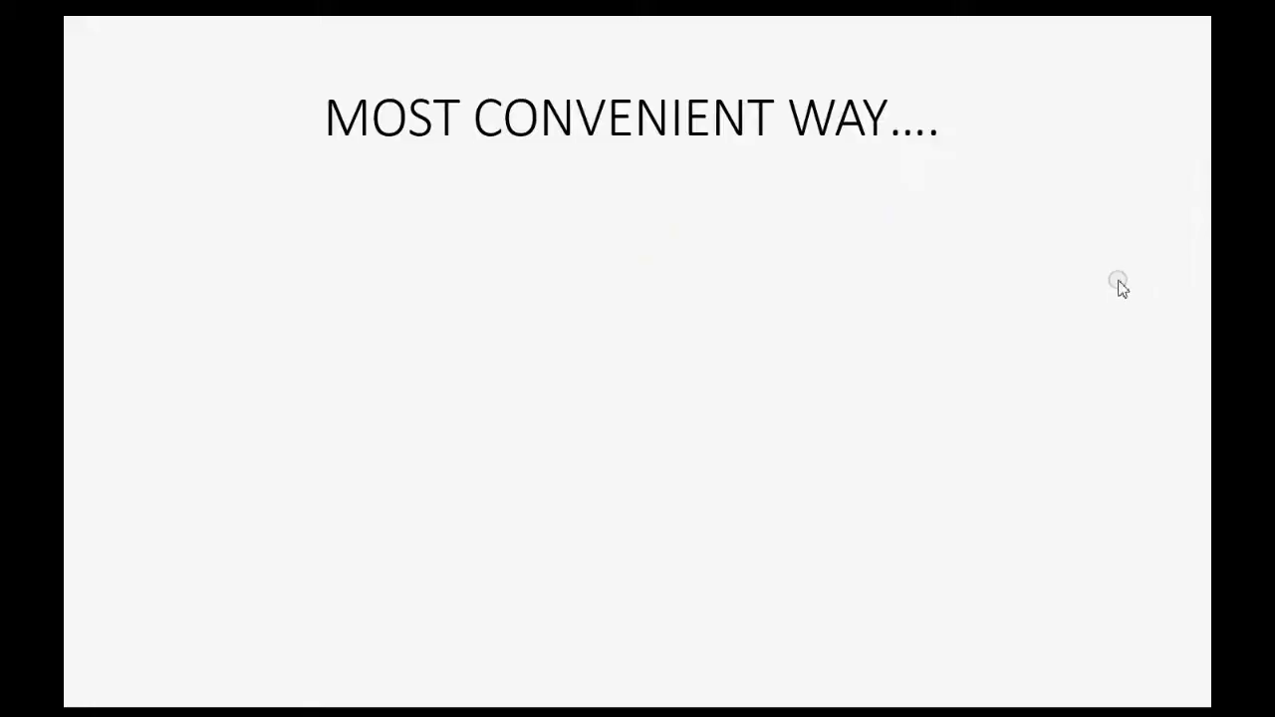